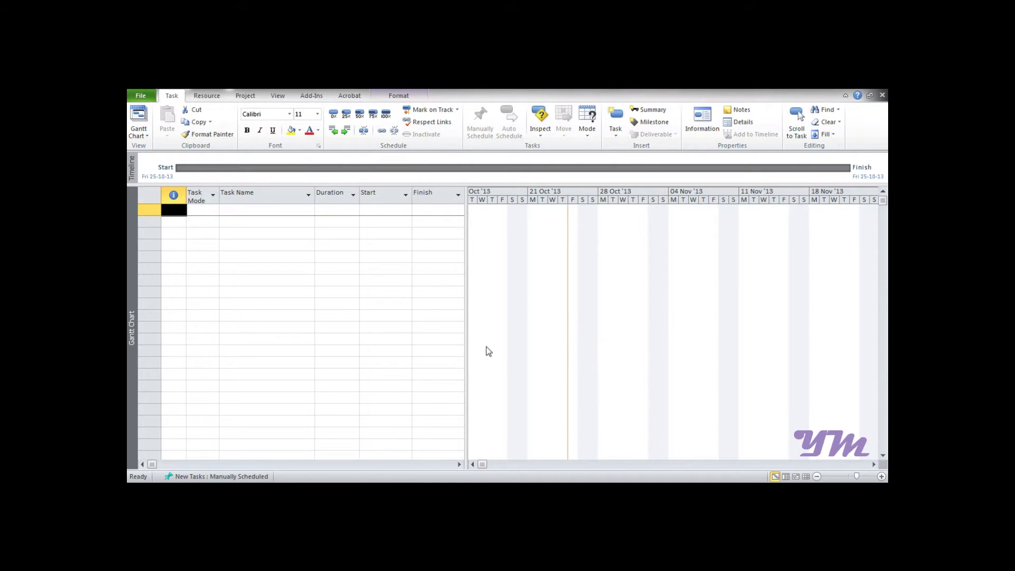
# Enter seven tasks named A, B, C, D, E, F and G in the first seven rows of the task table.
pyautogui.click(280, 212)
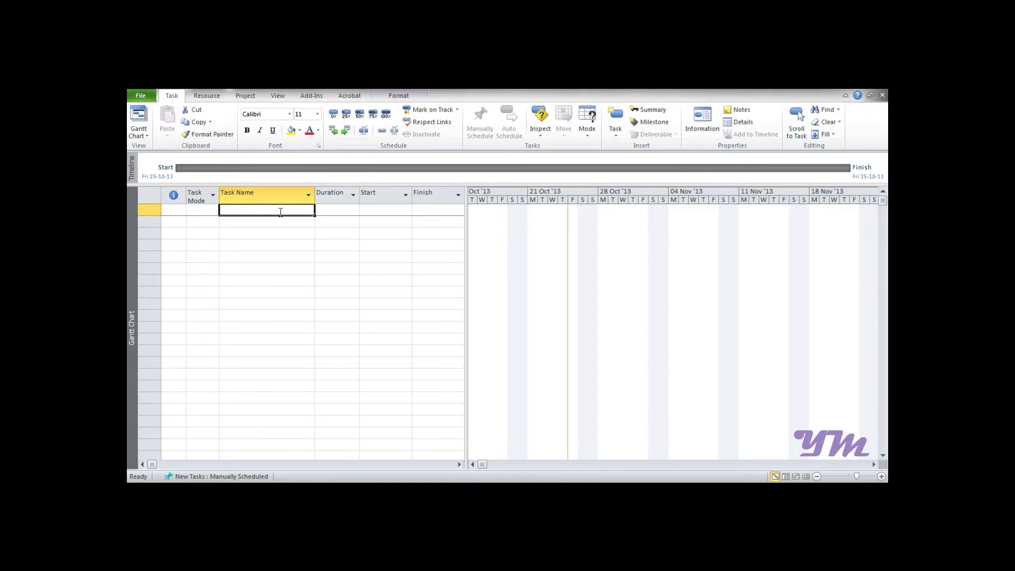
pyautogui.write('A')
pyautogui.press('Return')
pyautogui.write('B')
pyautogui.press('Return')
pyautogui.write('C')
pyautogui.press('Return')
pyautogui.write('D')
pyautogui.press('Return')
pyautogui.write('E')
pyautogui.press('Return')
pyautogui.write('F')
pyautogui.press('Return')
pyautogui.write('G')
pyautogui.press('Tab')
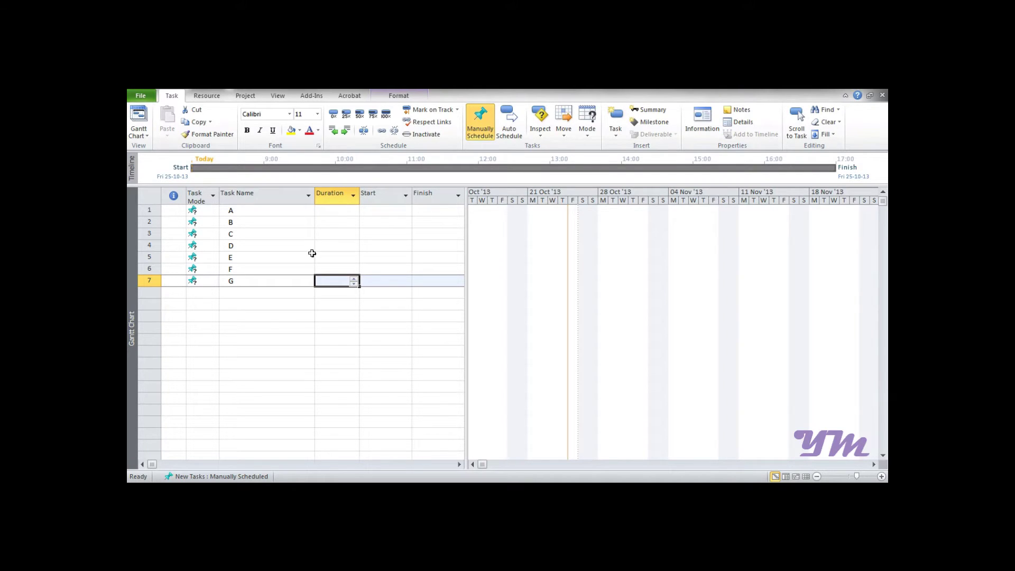
# Set the durations of tasks A, B and C to 4, 6 and 4 days.
pyautogui.click(335, 211)
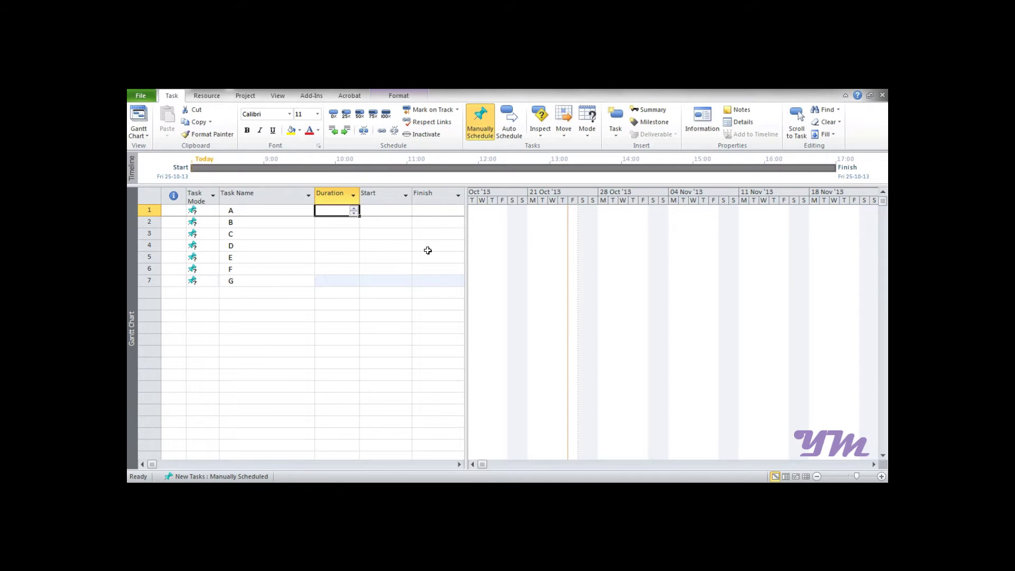
pyautogui.write('4')
pyautogui.press('Return')
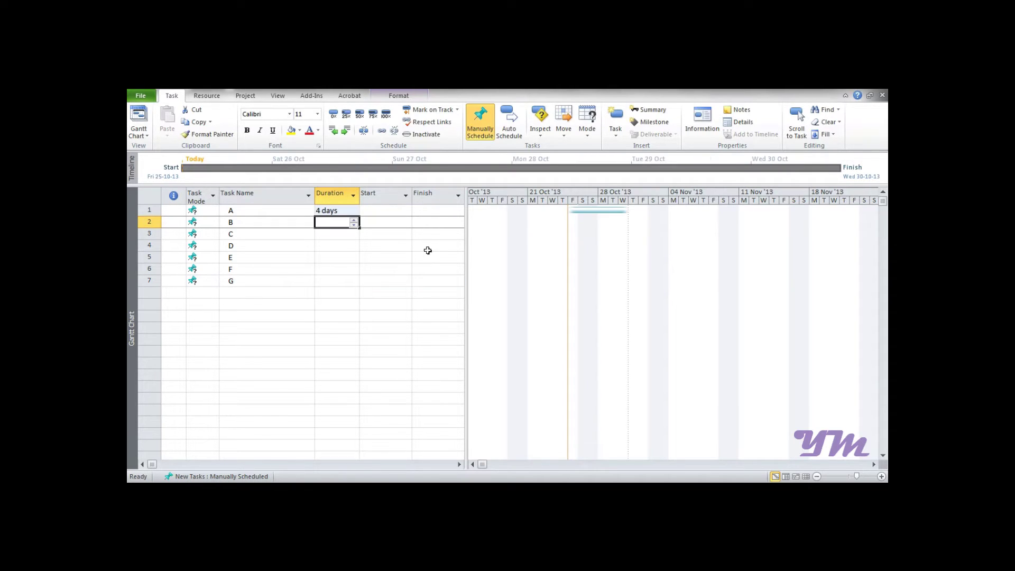
pyautogui.write('6')
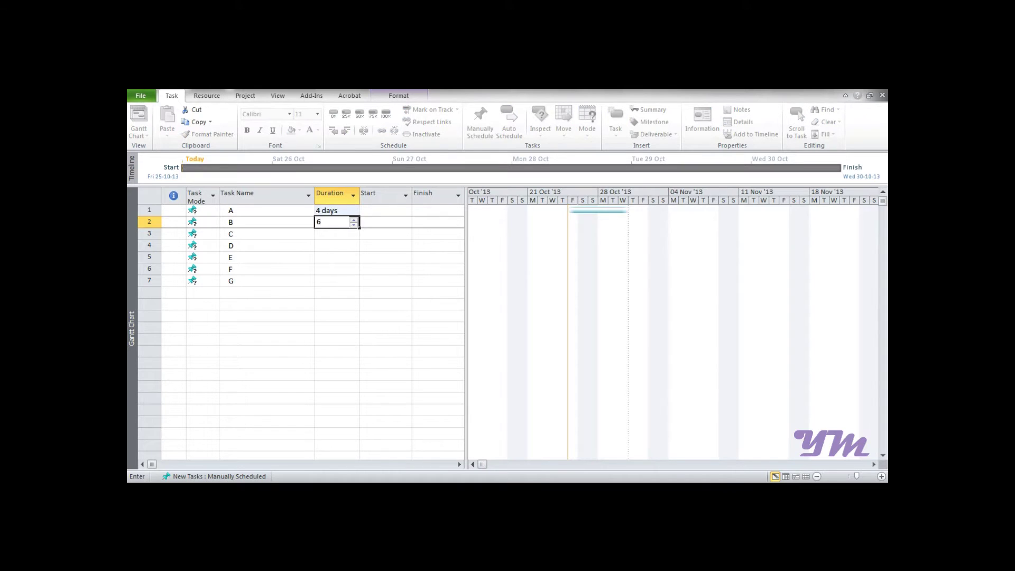
pyautogui.press('Return')
pyautogui.write('4')
pyautogui.press('Return')
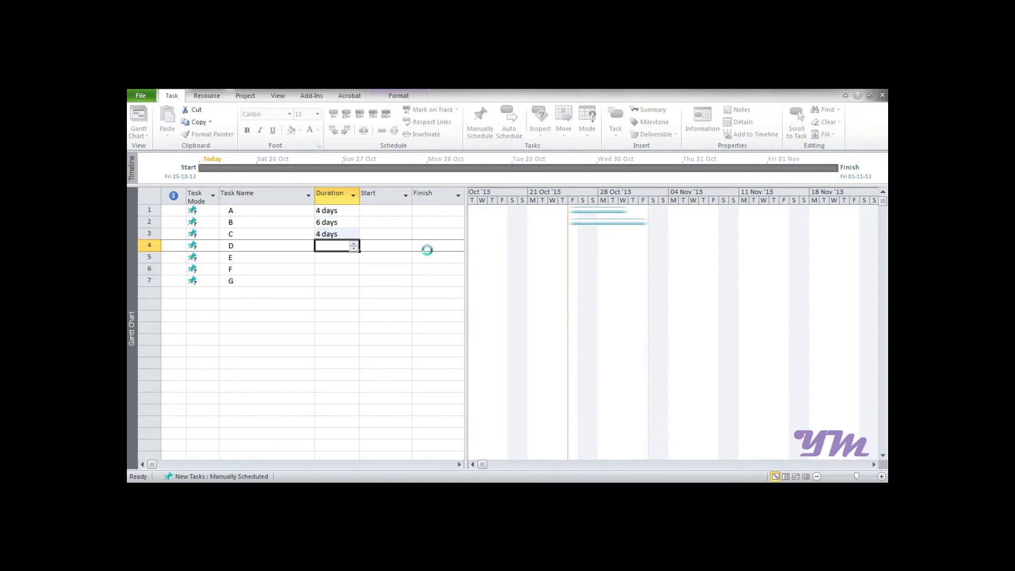
# Set the durations of tasks D, E, F and G to 2, 6, 4 and 5 days.
pyautogui.write('2')
pyautogui.press('Return')
pyautogui.write('6')
pyautogui.press('Return')
pyautogui.write('4')
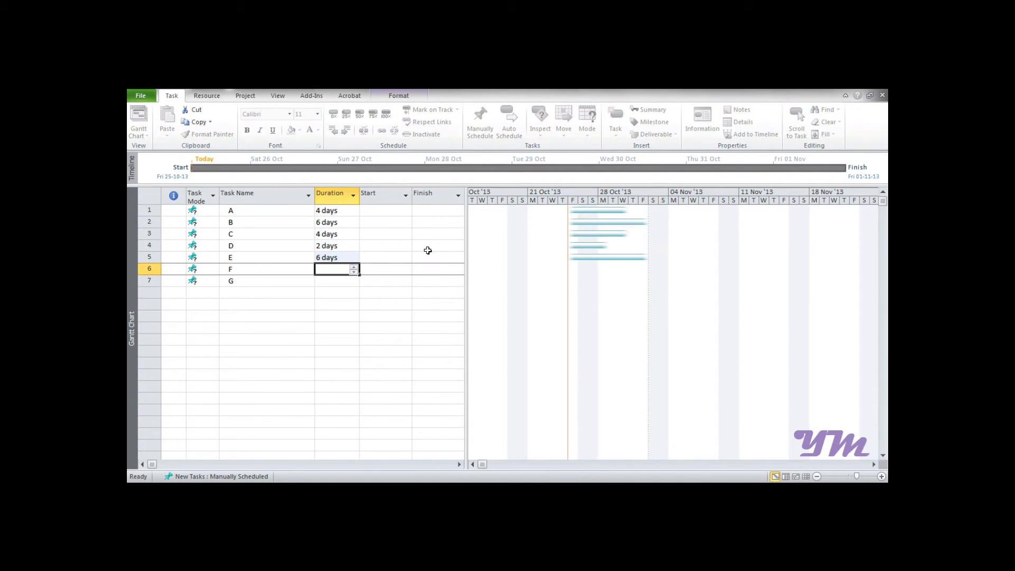
pyautogui.press('Return')
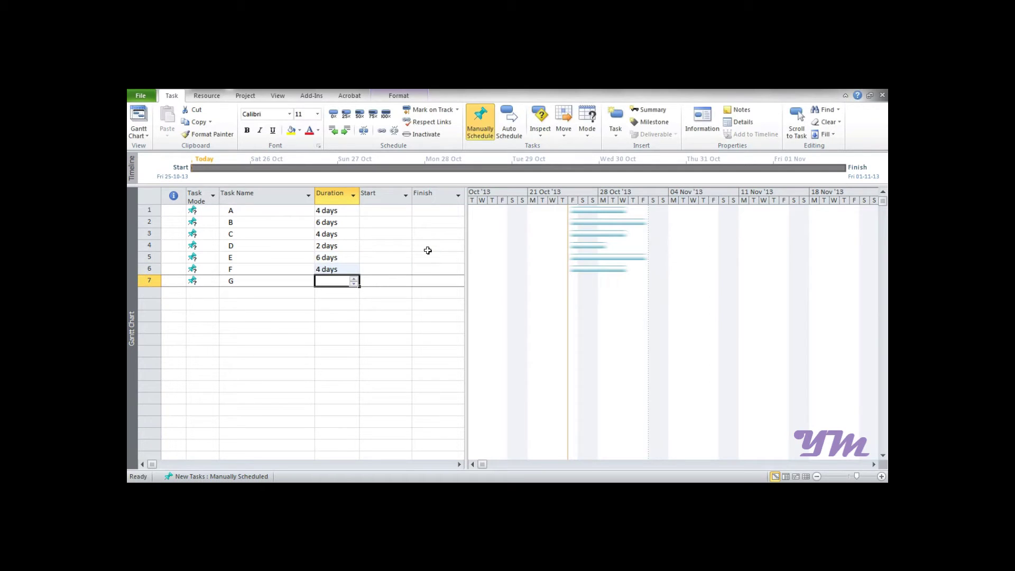
pyautogui.write('5')
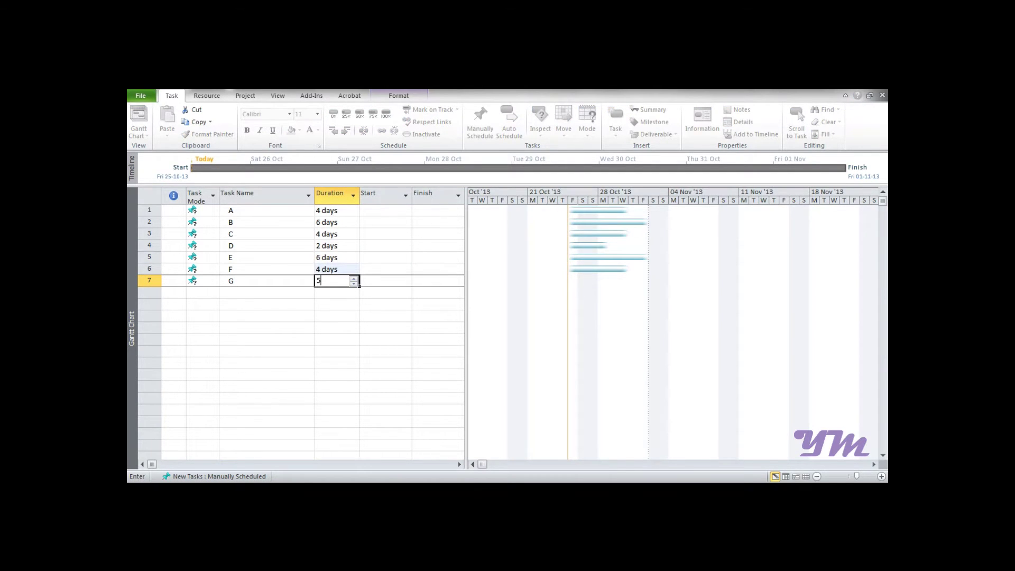
pyautogui.press('Return')
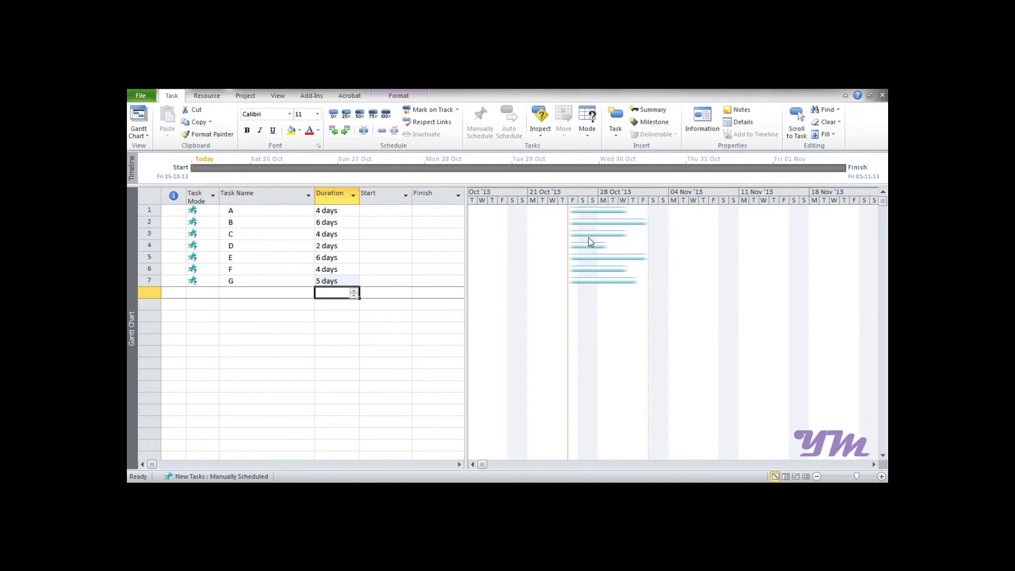
# Switch all tasks to Auto Schedule and widen the task table to expose the Predecessors column.
pyautogui.click(150, 196)
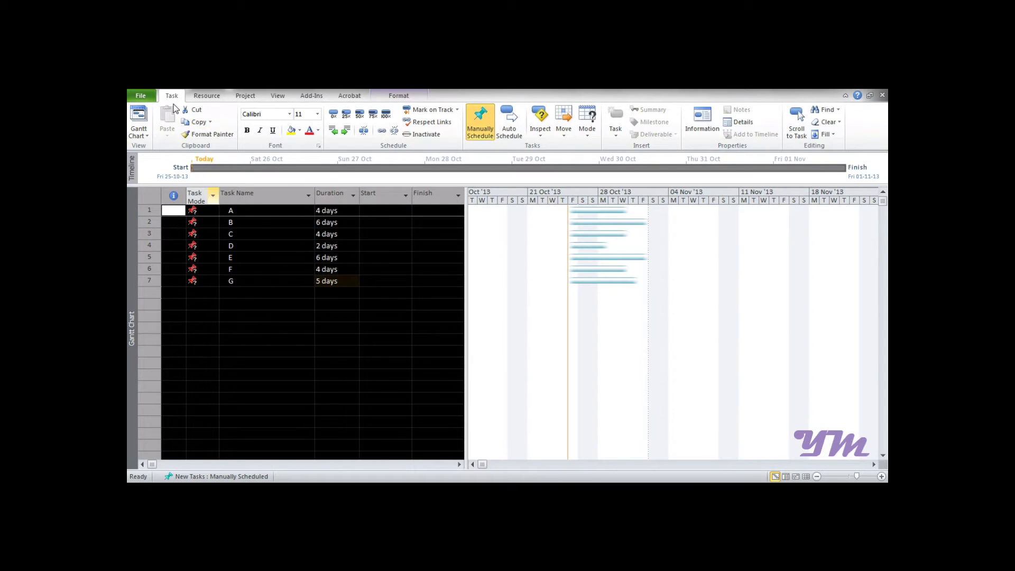
pyautogui.click(510, 129)
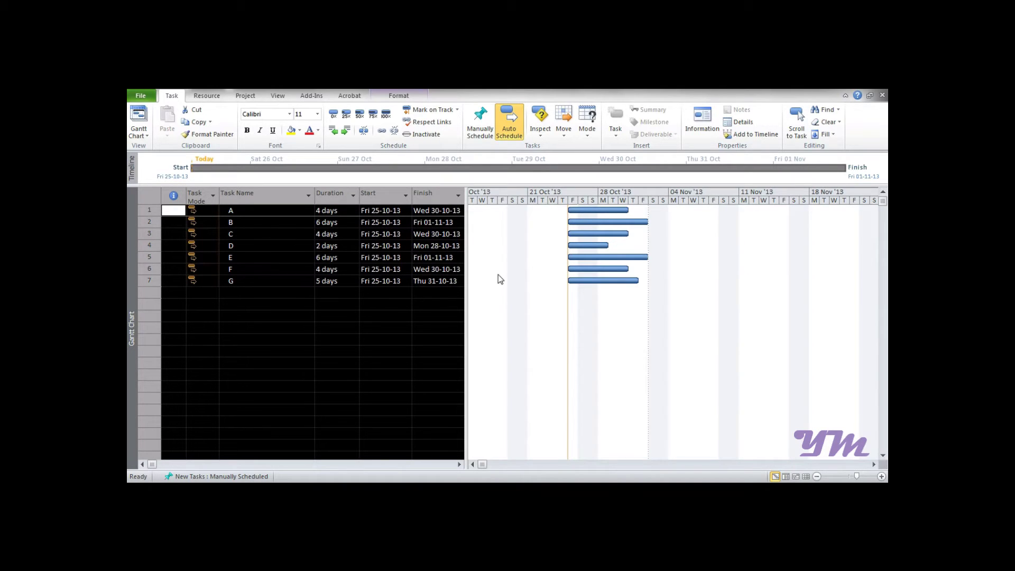
pyautogui.moveTo(468, 290); pyautogui.dragTo(525, 289)
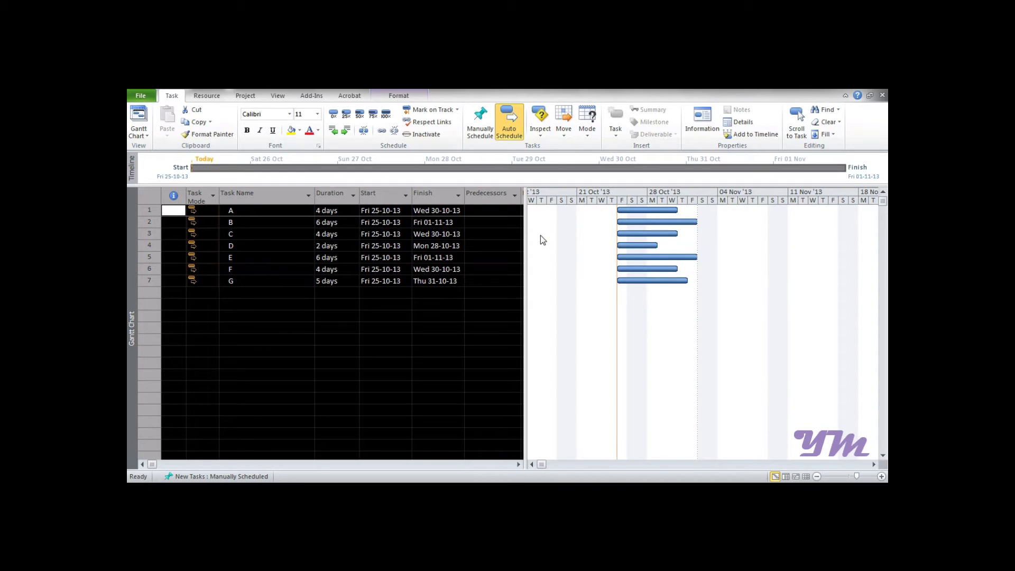
# Enter 1 as the predecessor of tasks B, C and D so that each follows task A.
pyautogui.click(474, 223)
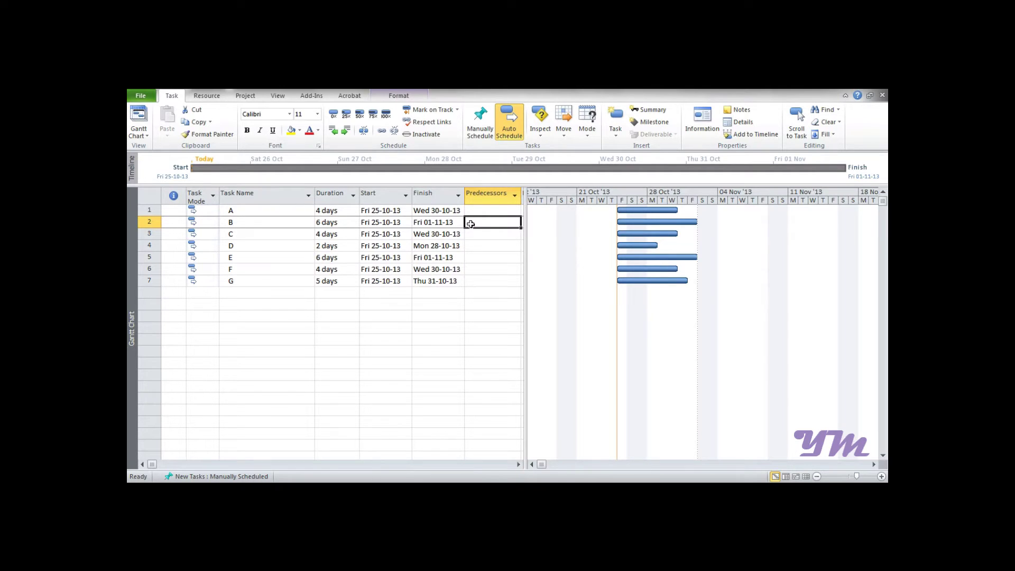
pyautogui.write('A')
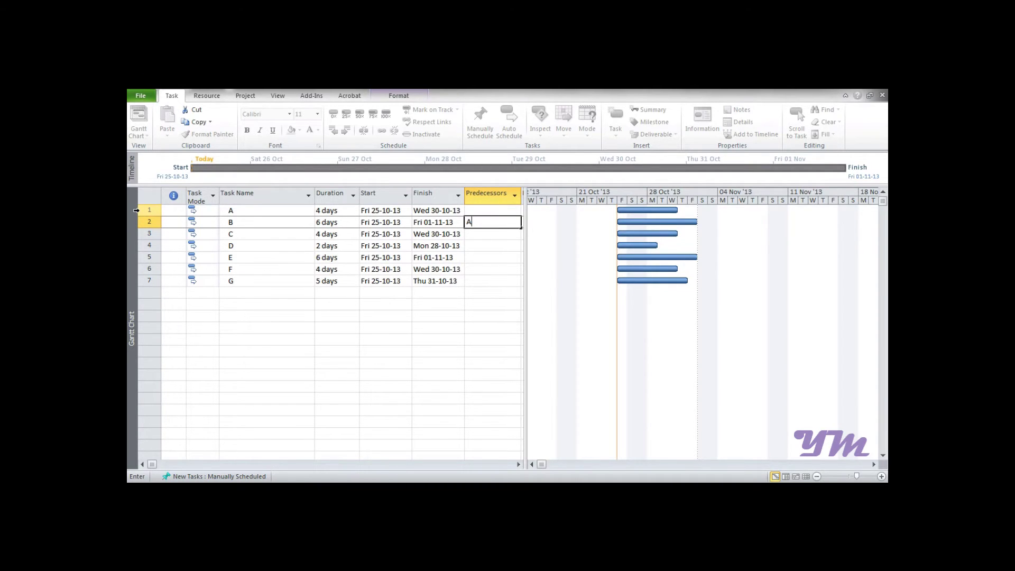
pyautogui.press('BackSpace')
pyautogui.write('1')
pyautogui.press('Return')
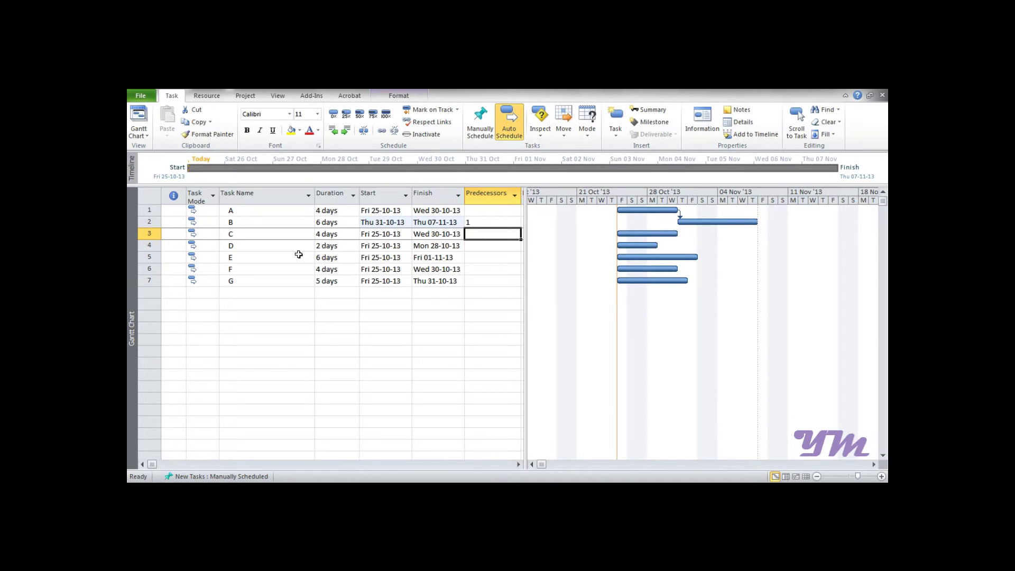
pyautogui.write('1')
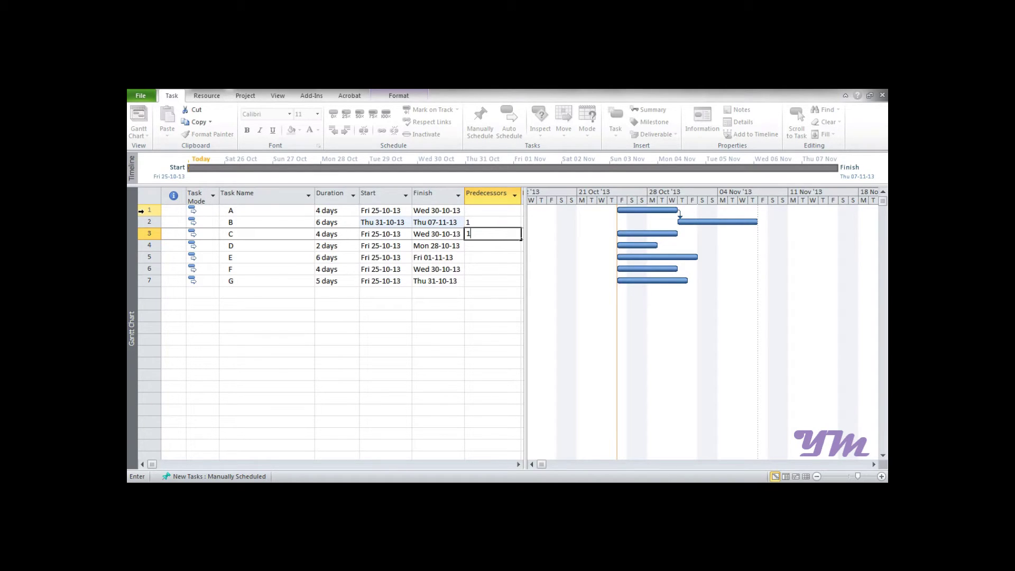
pyautogui.click(473, 249)
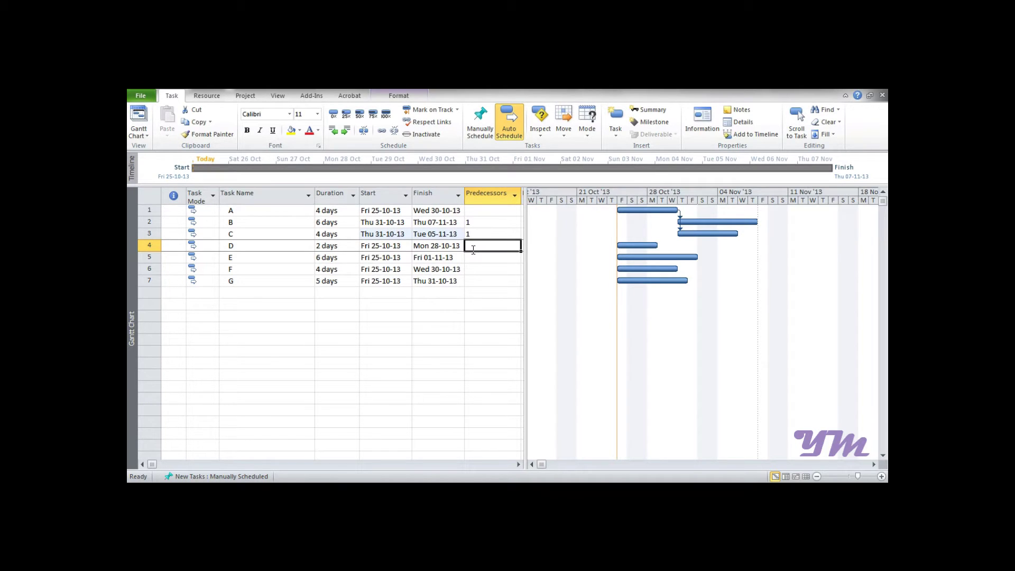
pyautogui.write('1')
pyautogui.click(472, 253)
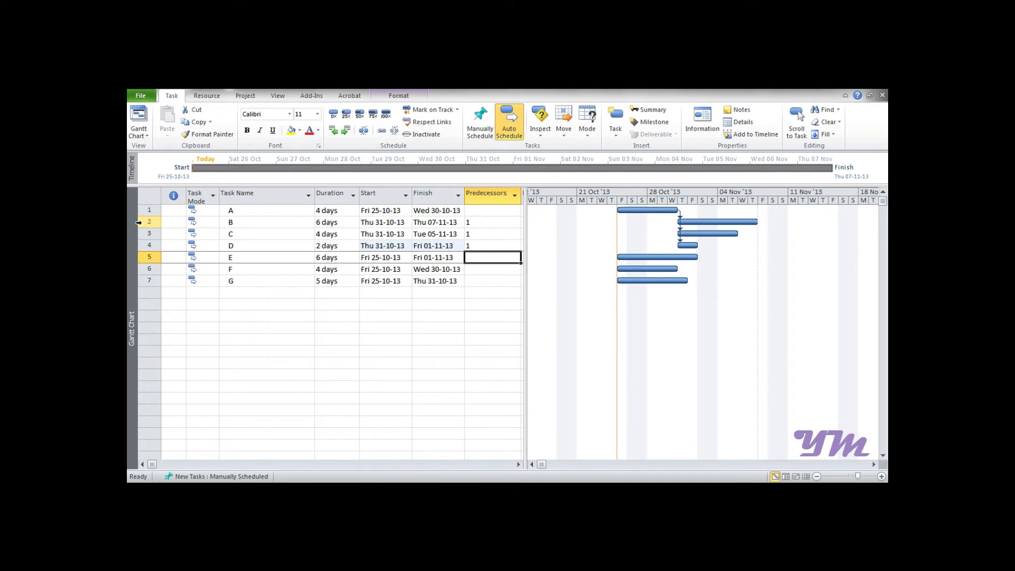
# Enter the predecessors 2 for task E, 3,4 for task F and 5,6 for task G.
pyautogui.write('2')
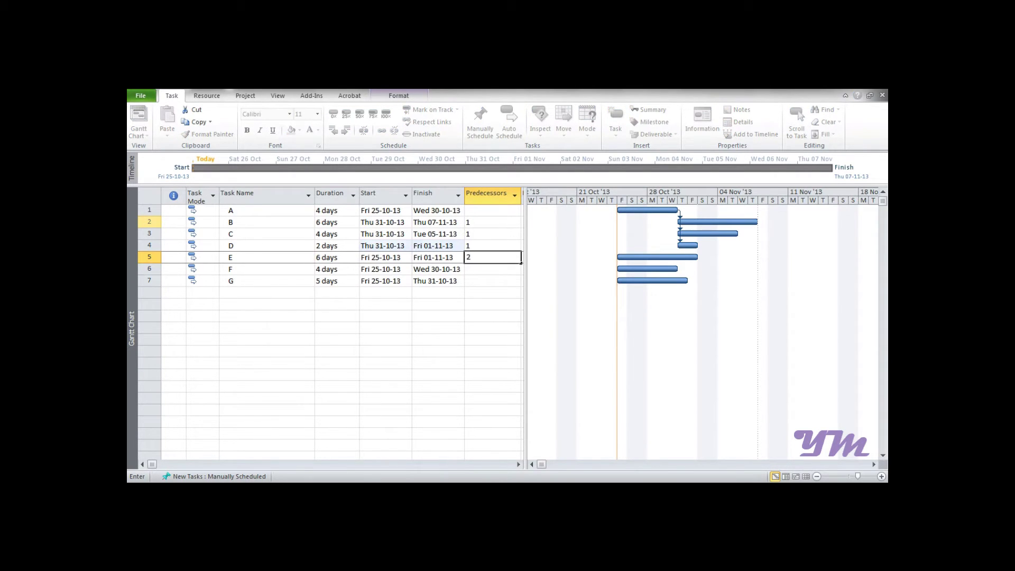
pyautogui.press('Return')
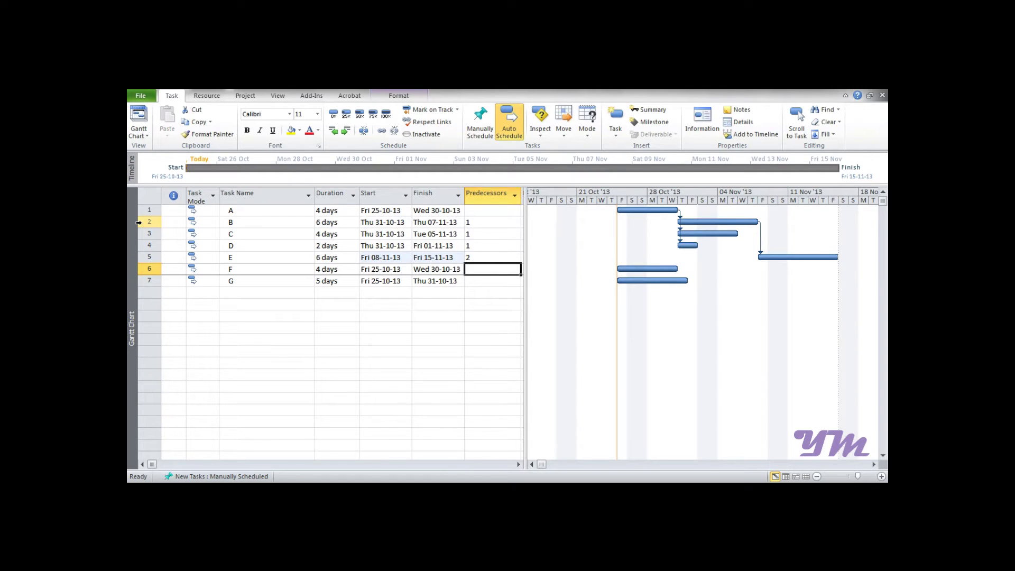
pyautogui.write('3,4')
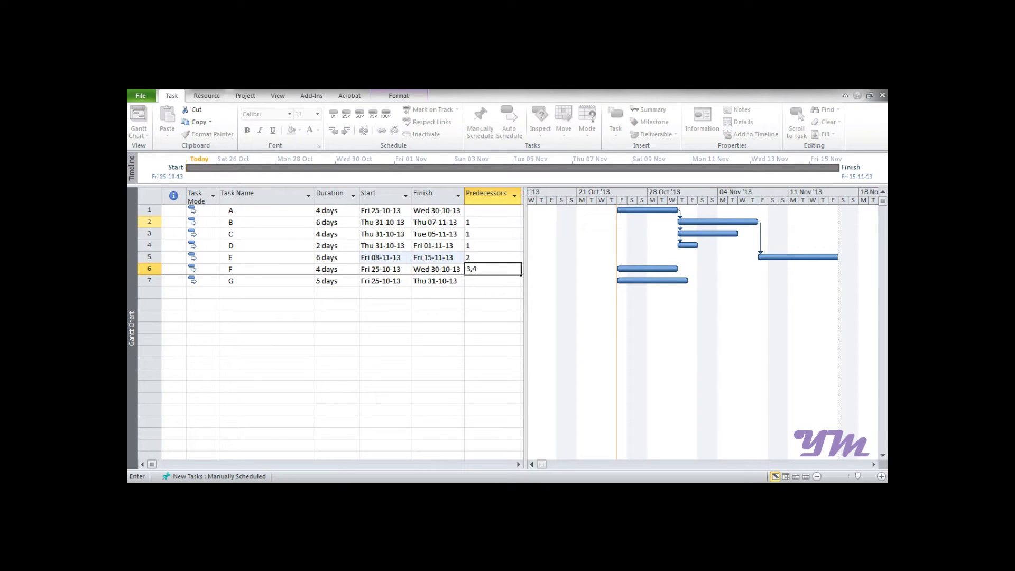
pyautogui.press('Return')
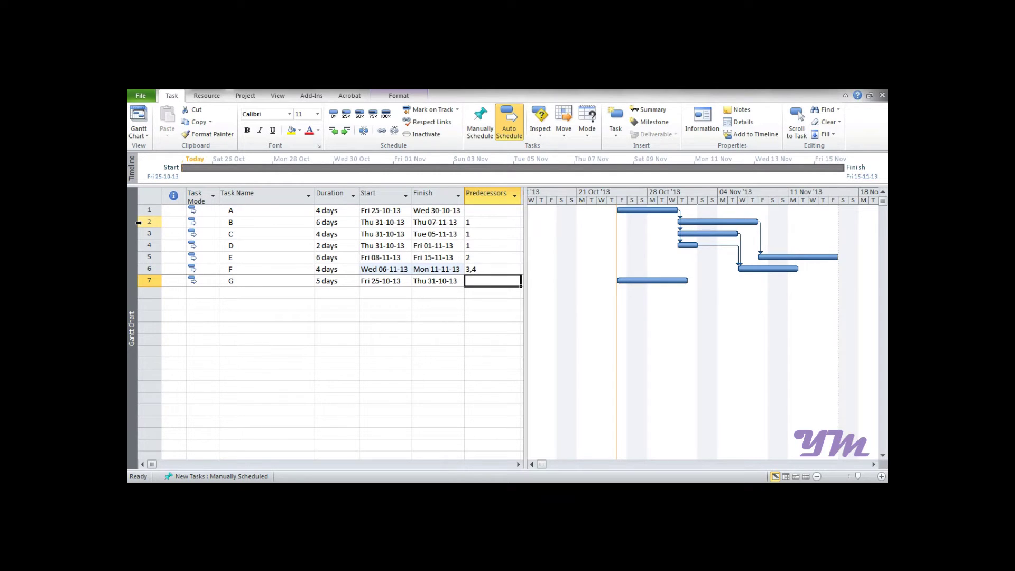
pyautogui.write('5,6')
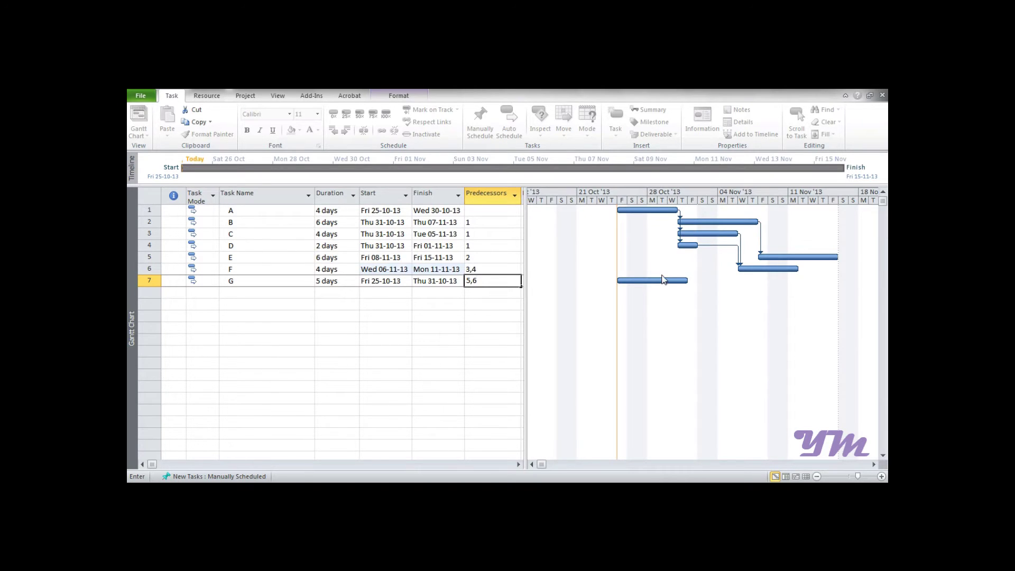
pyautogui.press('Return')
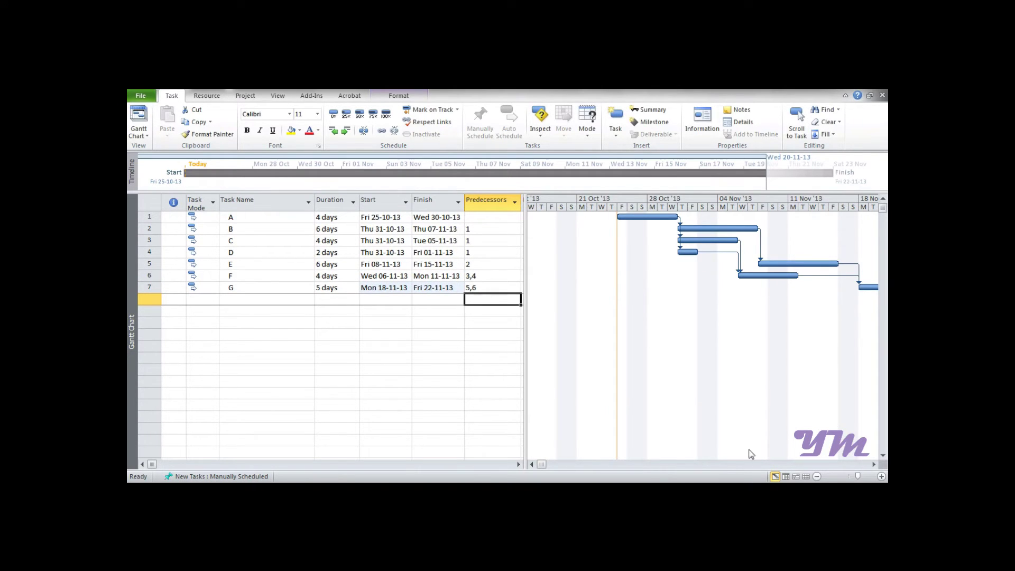
pyautogui.click(873, 465)
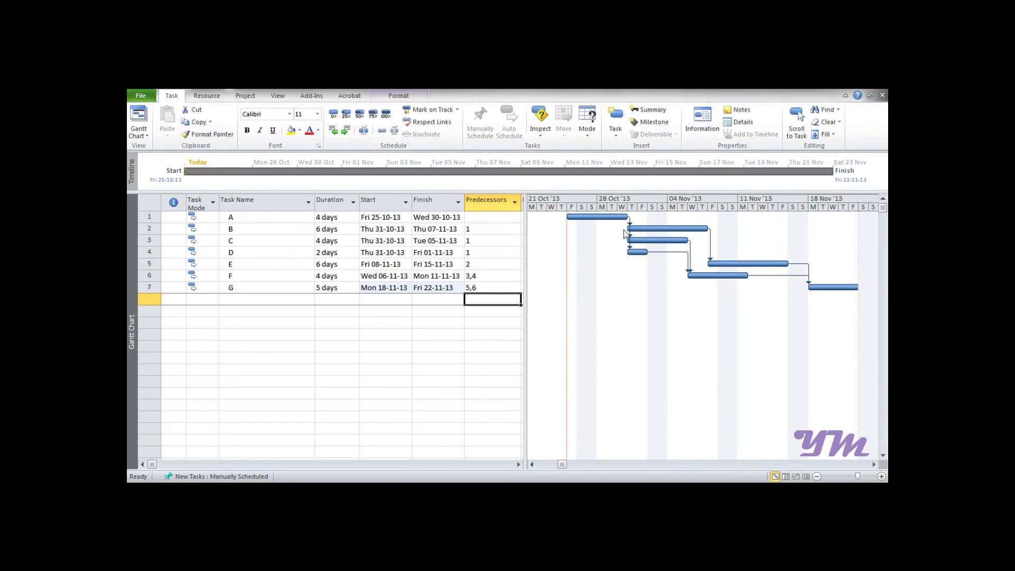
# In task B's information, keep its link to A as Finish-to-Start (FS) and set a lag of 2 days.
pyautogui.moveTo(613, 214)
pyautogui.doubleClick(142, 229)
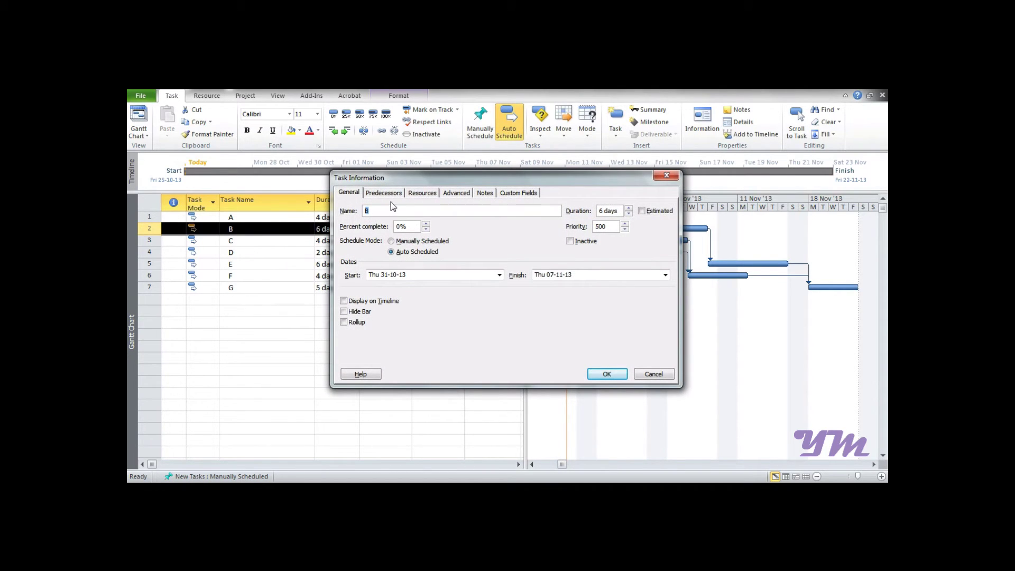
pyautogui.click(452, 194)
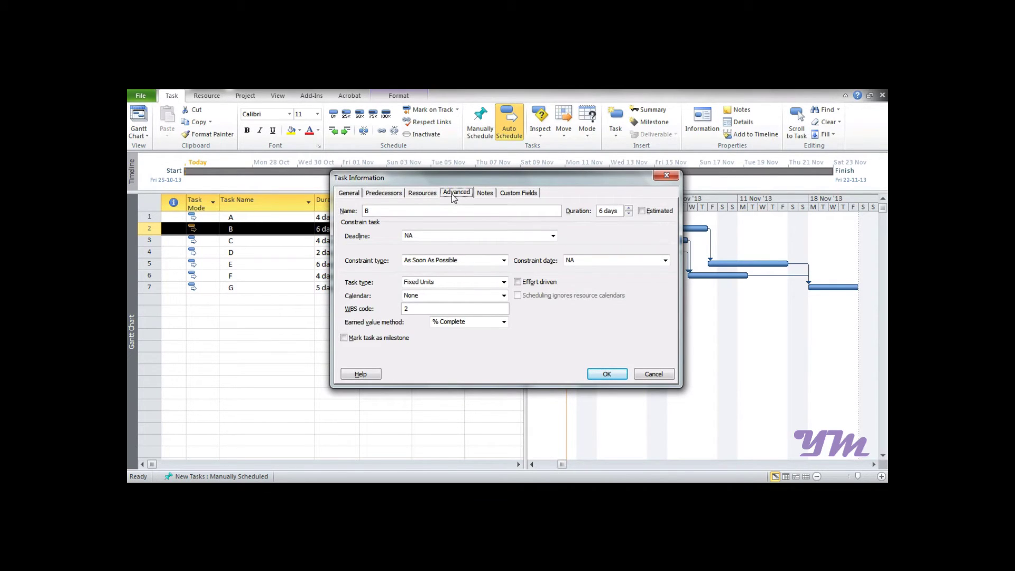
pyautogui.click(400, 194)
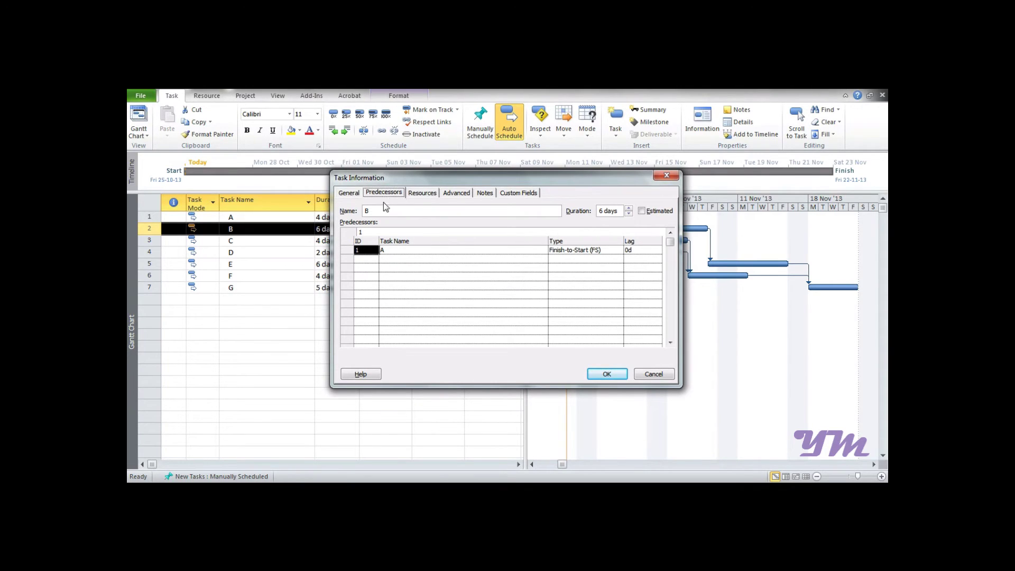
pyautogui.click(582, 250)
pyautogui.click(619, 251)
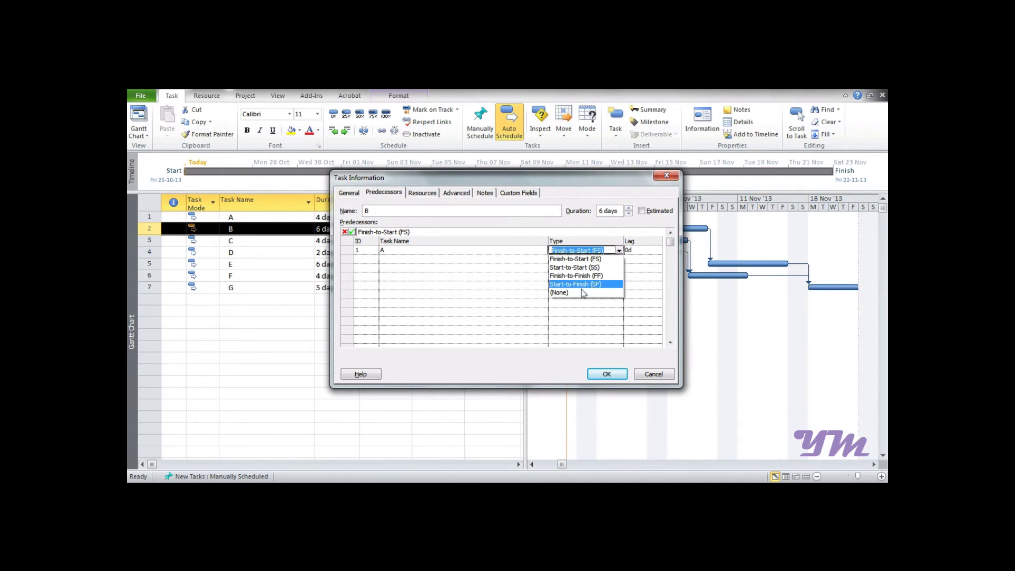
pyautogui.click(567, 259)
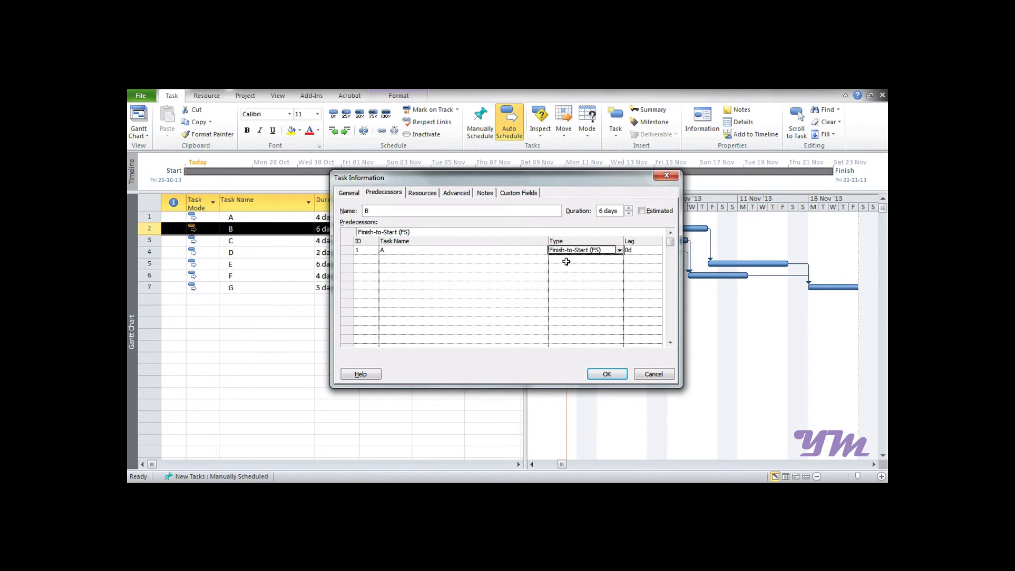
pyautogui.click(641, 251)
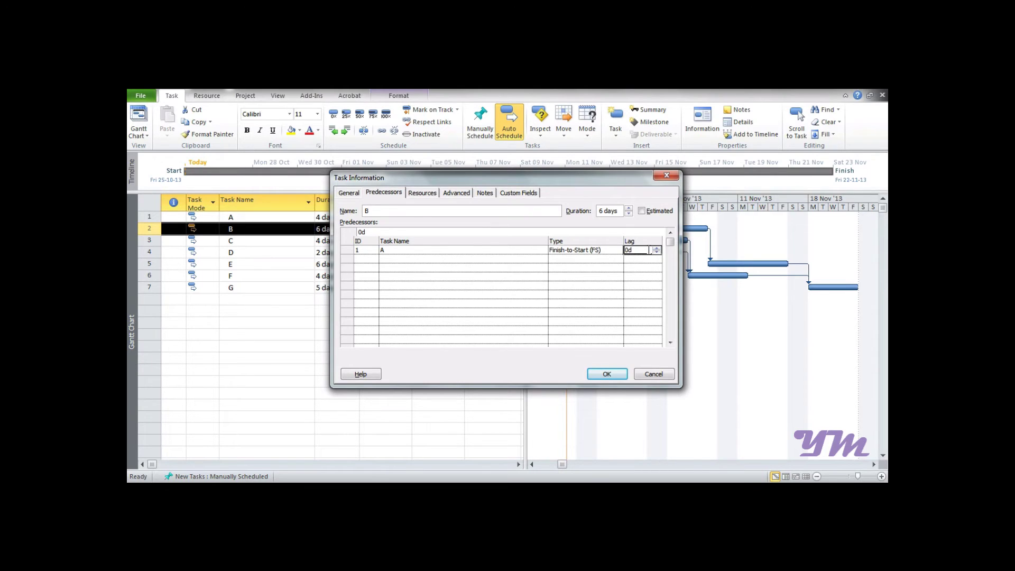
pyautogui.click(657, 248)
pyautogui.click(607, 375)
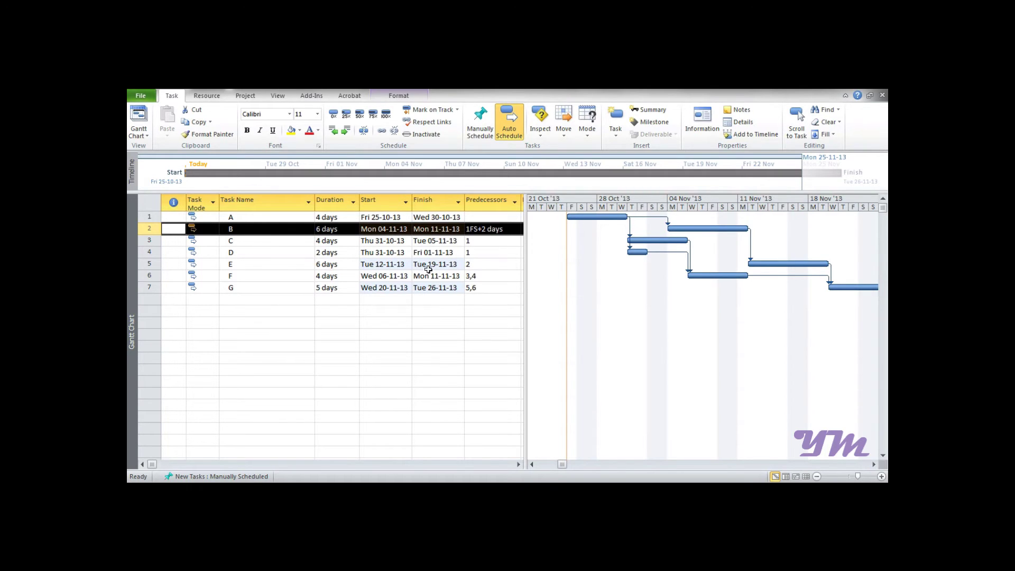
# In task D's information, change its link to A to Start-to-Start (SS) with a lag of 7 days.
pyautogui.click(508, 255)
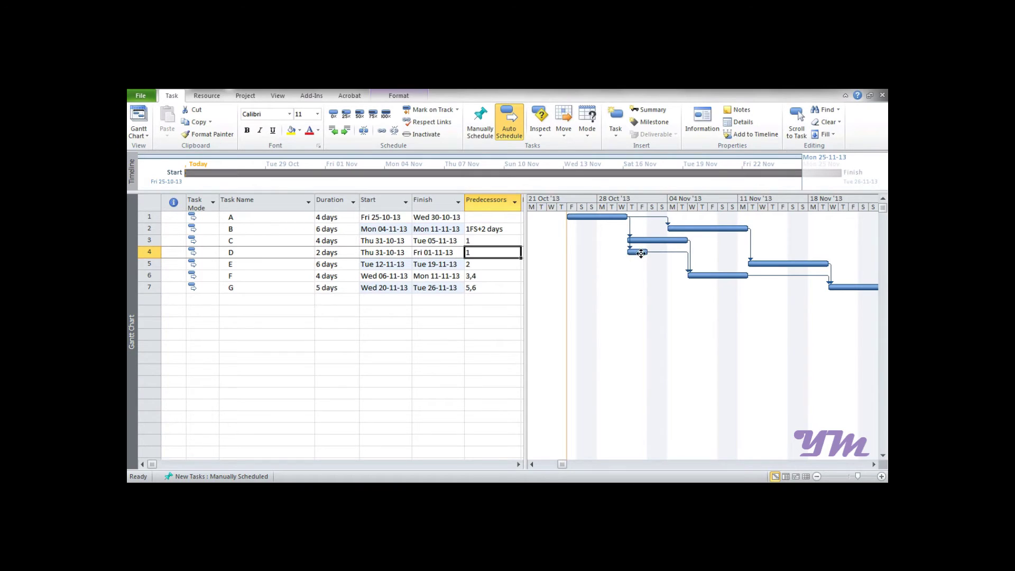
pyautogui.doubleClick(149, 254)
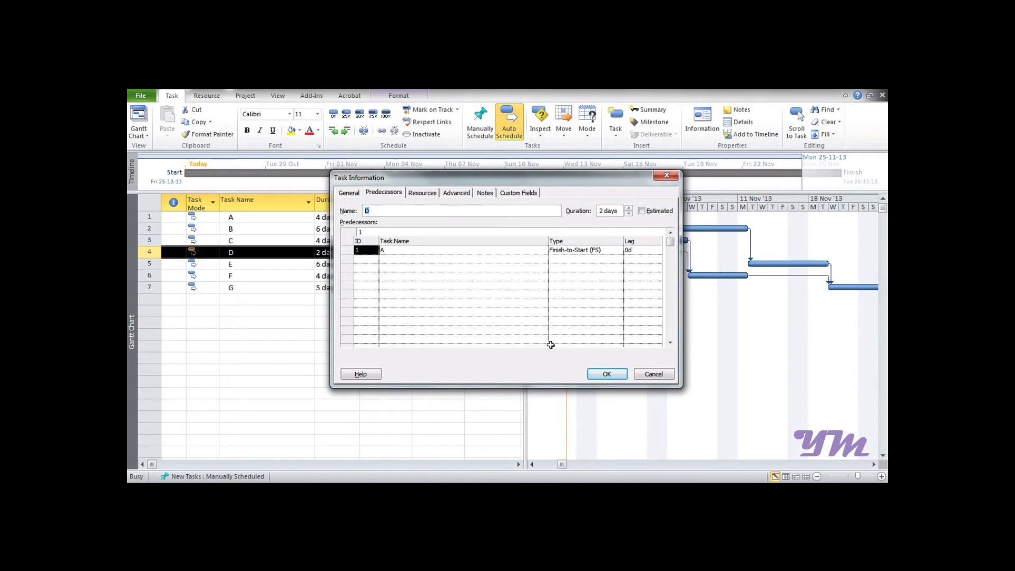
pyautogui.click(608, 250)
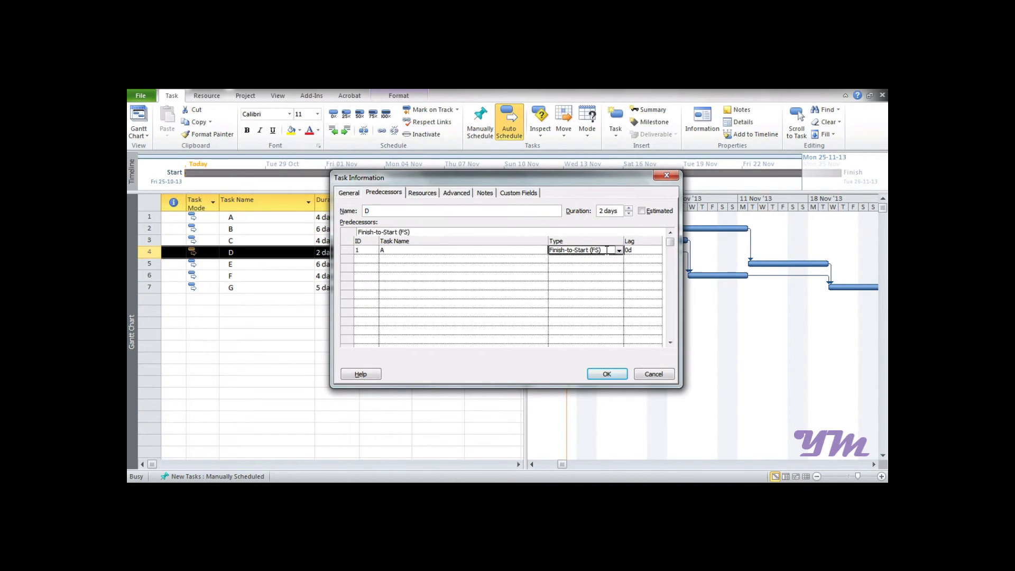
pyautogui.click(619, 250)
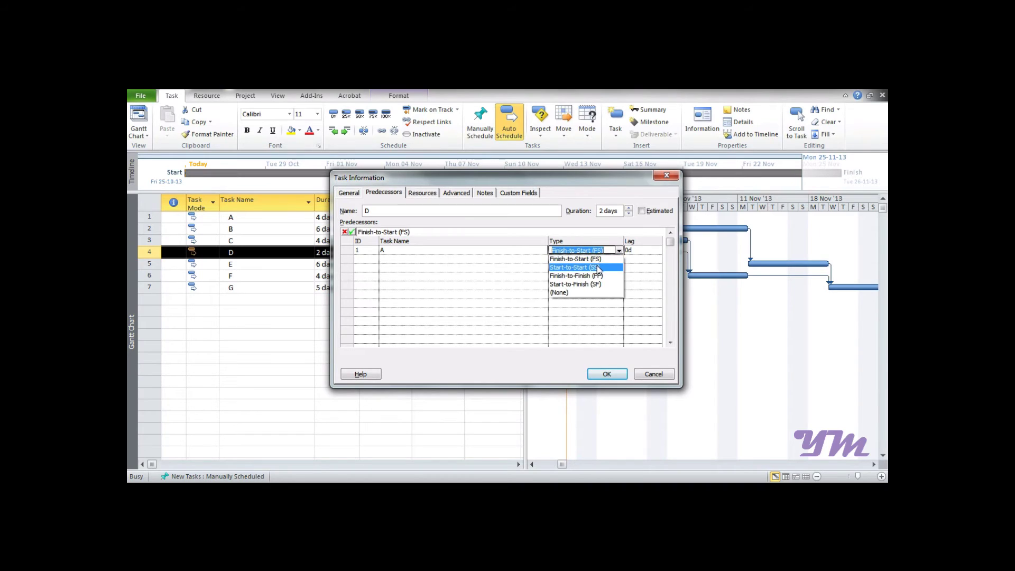
pyautogui.click(599, 268)
pyautogui.click(634, 251)
pyautogui.write('7')
pyautogui.press('Return')
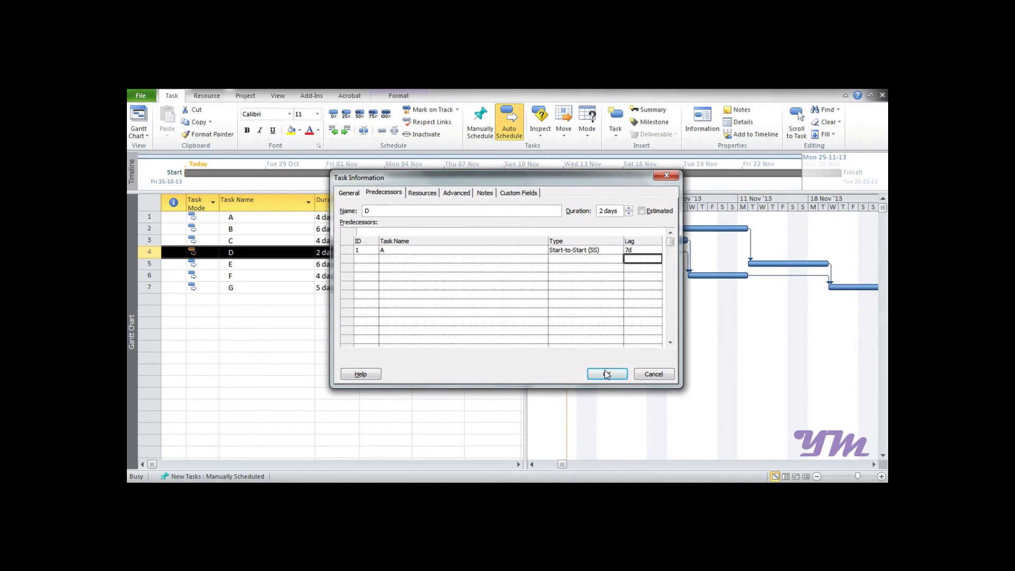
pyautogui.click(608, 374)
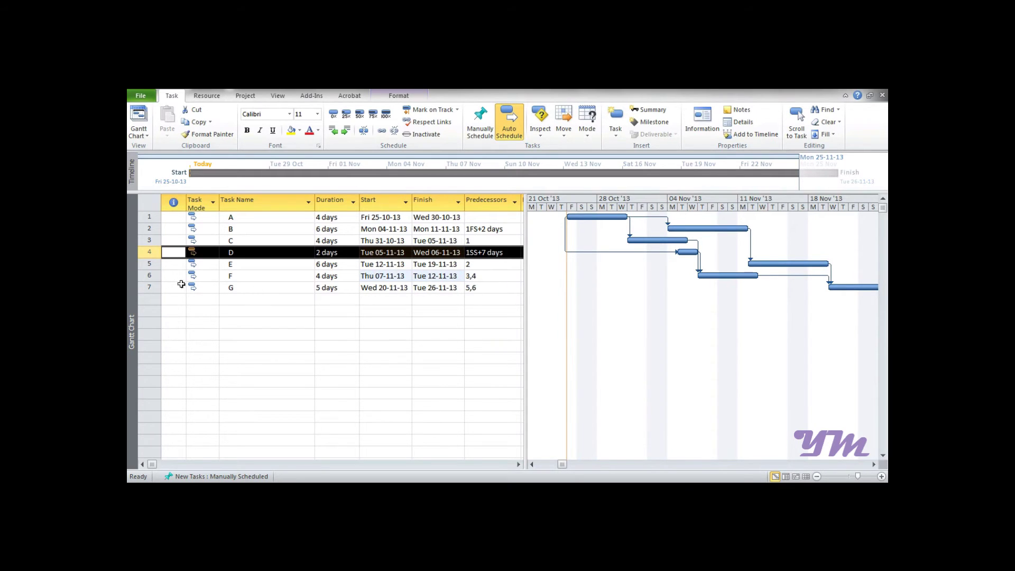
# In task G's information, set a lag of 2 days on its link to predecessor E.
pyautogui.click(151, 289)
pyautogui.doubleClick(151, 288)
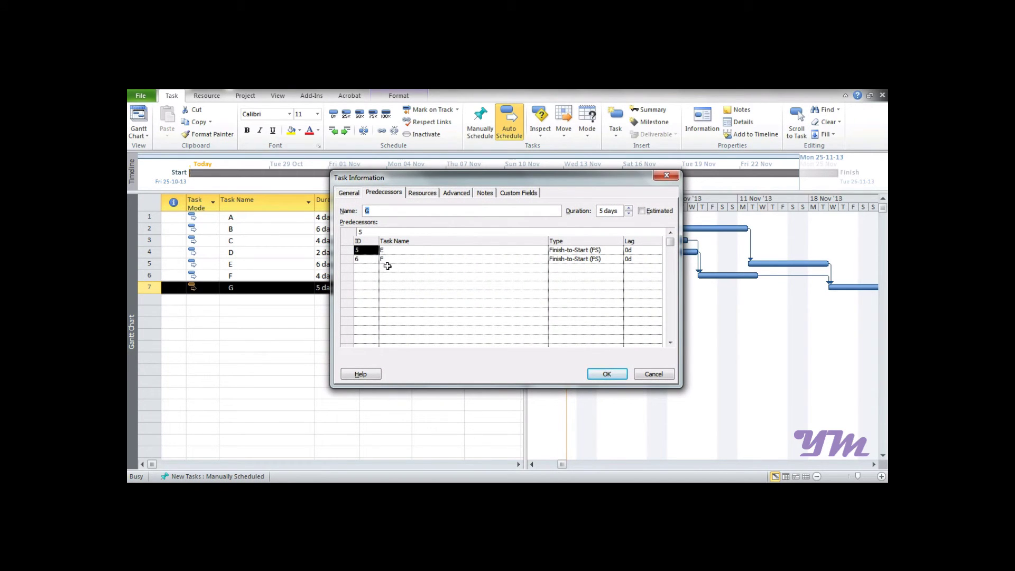
pyautogui.click(394, 252)
pyautogui.click(394, 259)
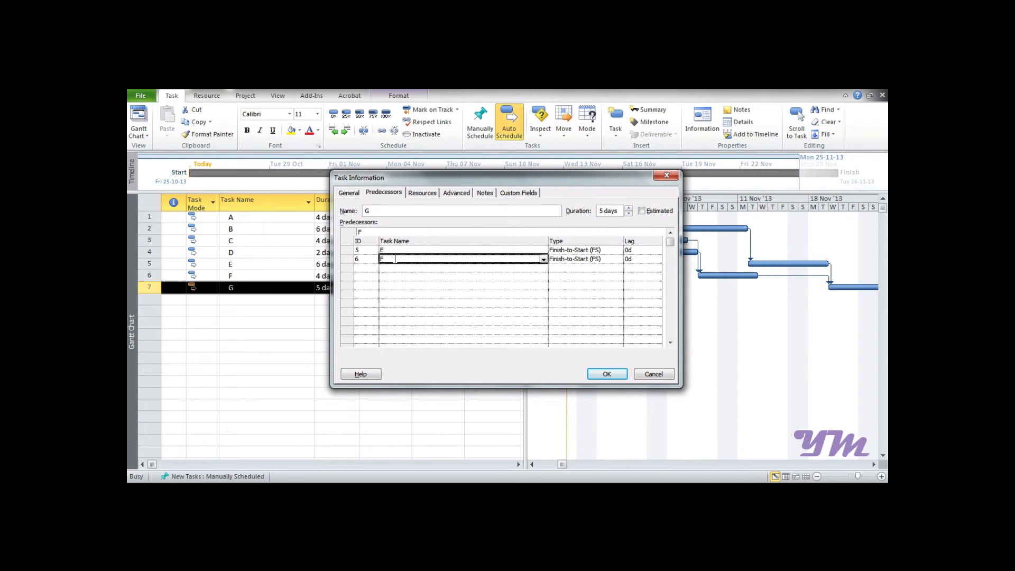
pyautogui.click(637, 251)
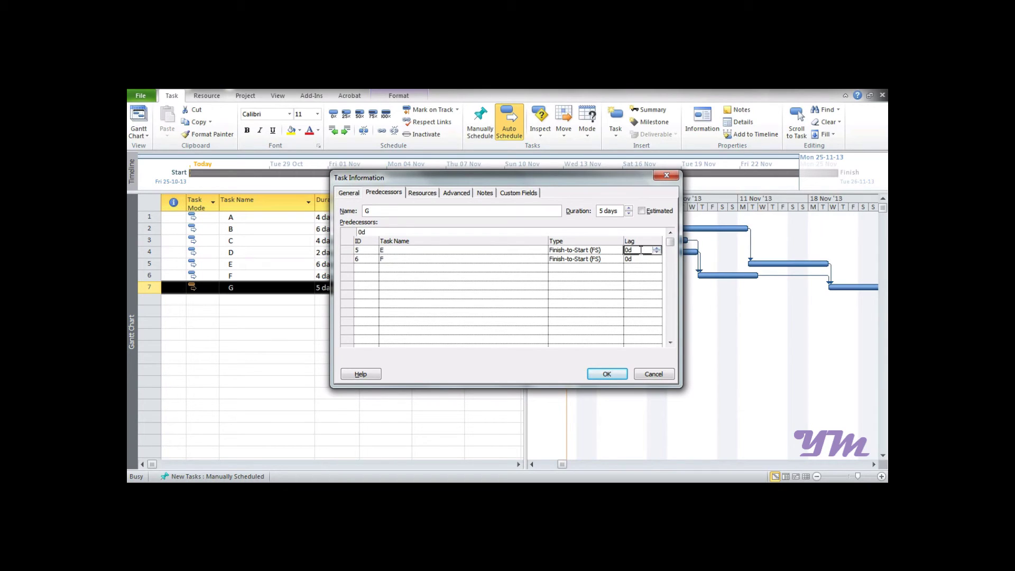
pyautogui.write('2')
pyautogui.click(633, 267)
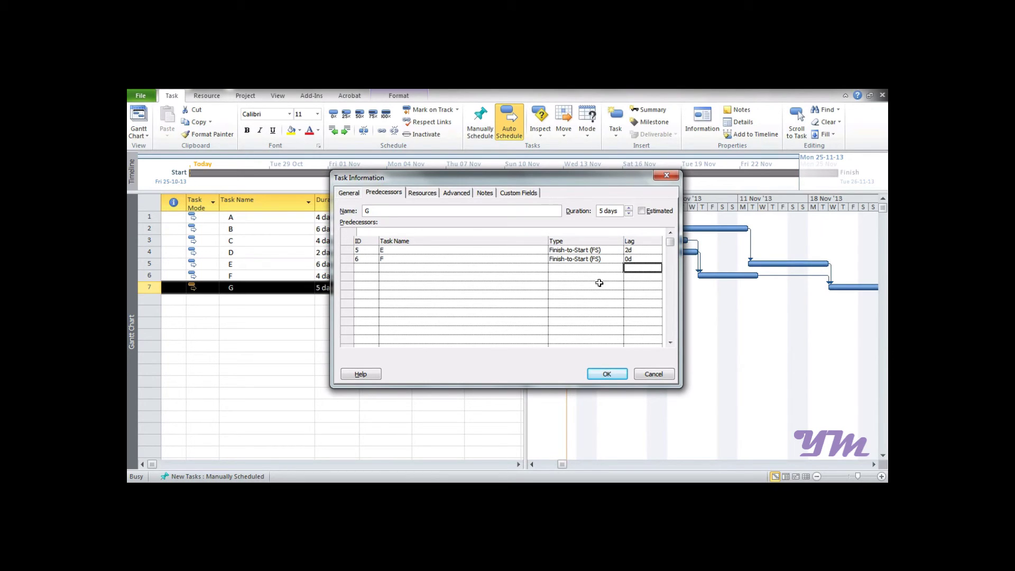
pyautogui.click(606, 374)
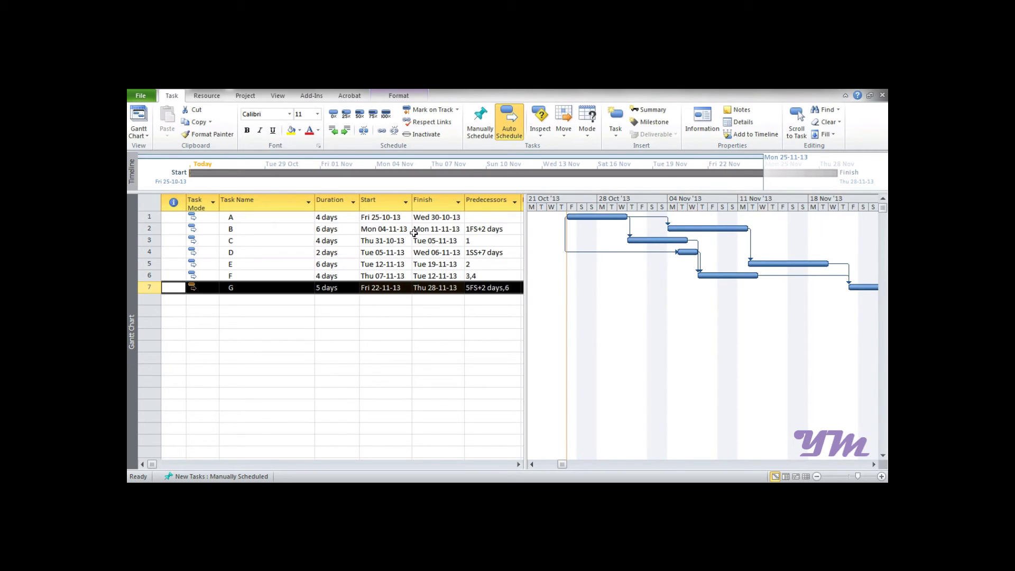
# Display the schedule in the Detail Gantt view and widen the task table to expose the Successors column.
pyautogui.click(149, 135)
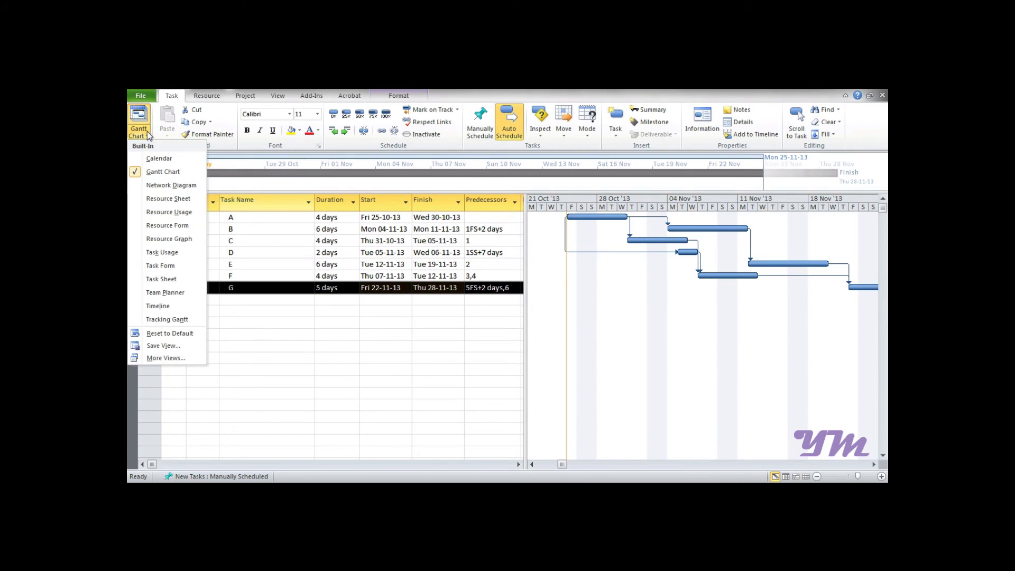
pyautogui.click(176, 359)
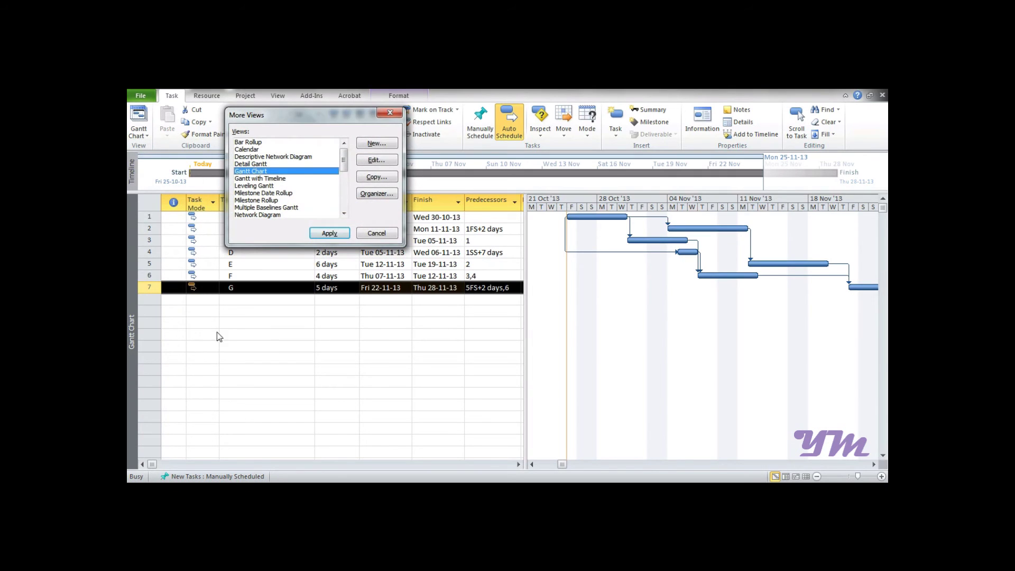
pyautogui.click(254, 165)
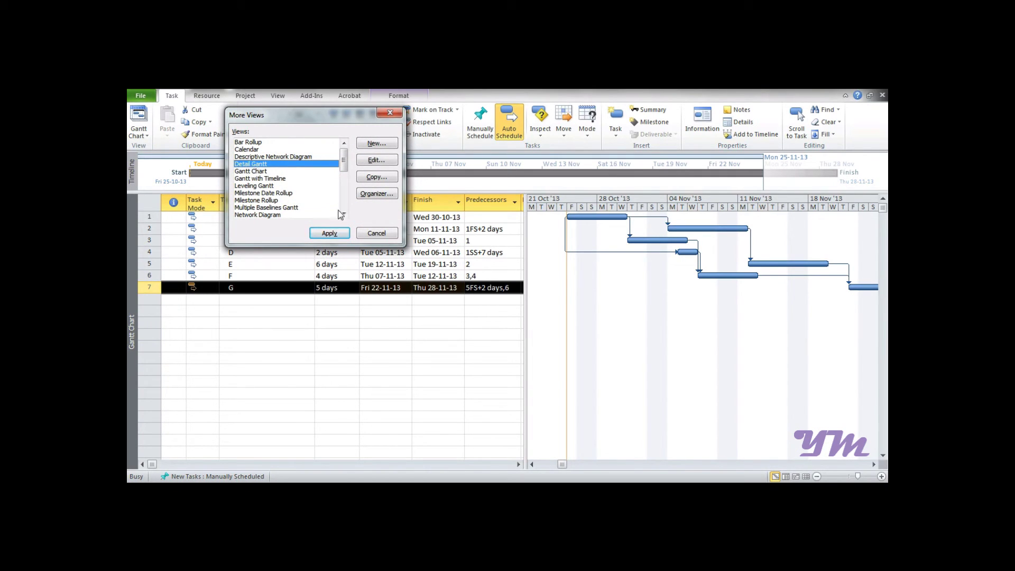
pyautogui.click(329, 234)
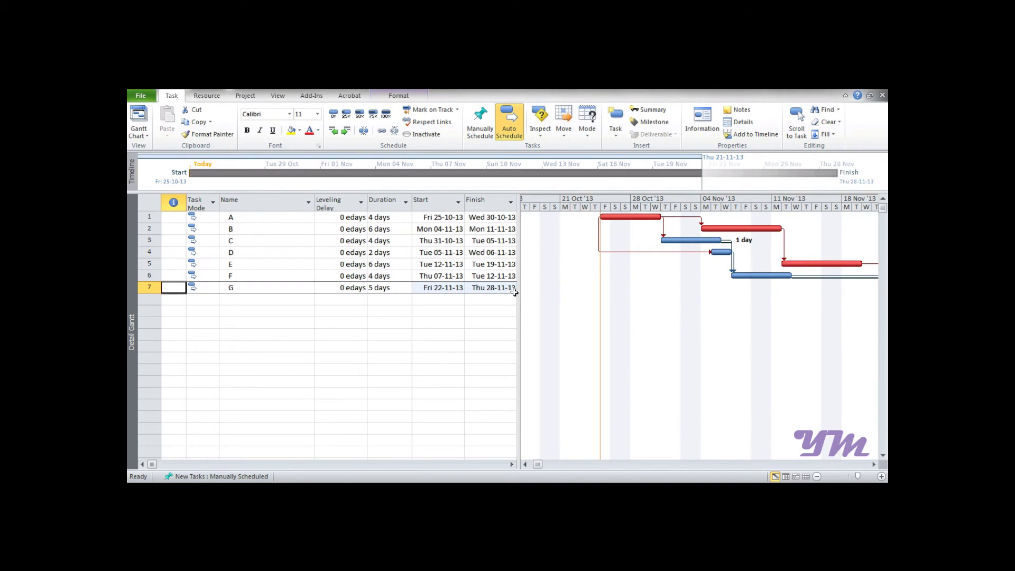
pyautogui.moveTo(518, 291); pyautogui.dragTo(582, 305)
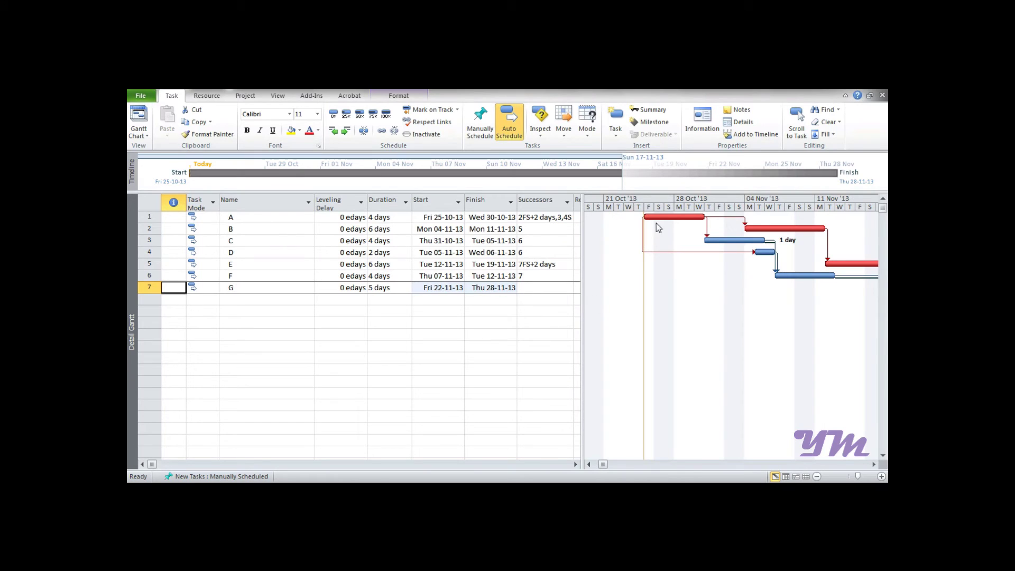
# Compare the schedule in the Gantt Chart view, selecting task A's row, and return to the Detail Gantt view.
pyautogui.click(142, 138)
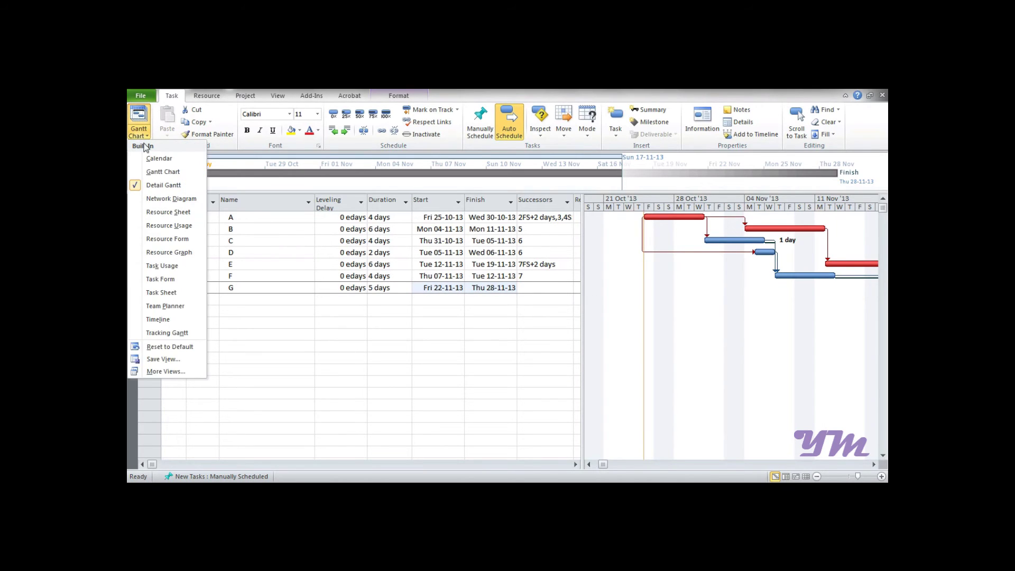
pyautogui.click(156, 173)
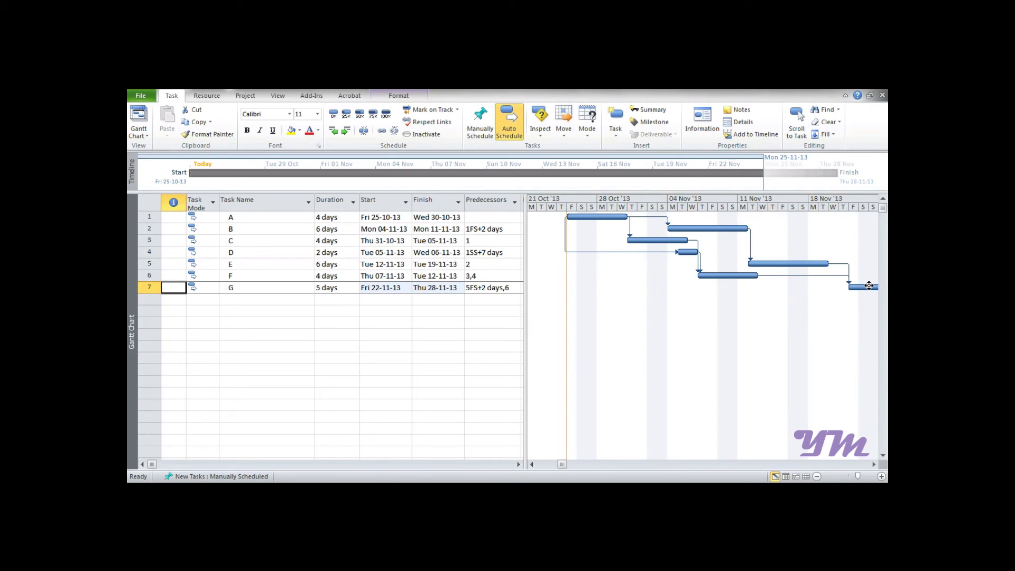
pyautogui.hotkey('ctrl', 'Home')
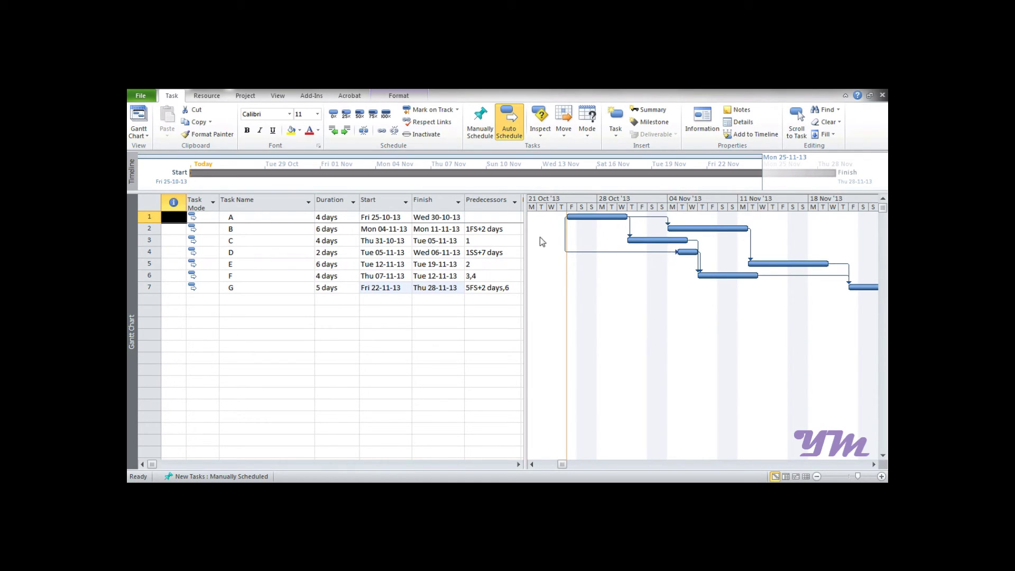
pyautogui.click(141, 136)
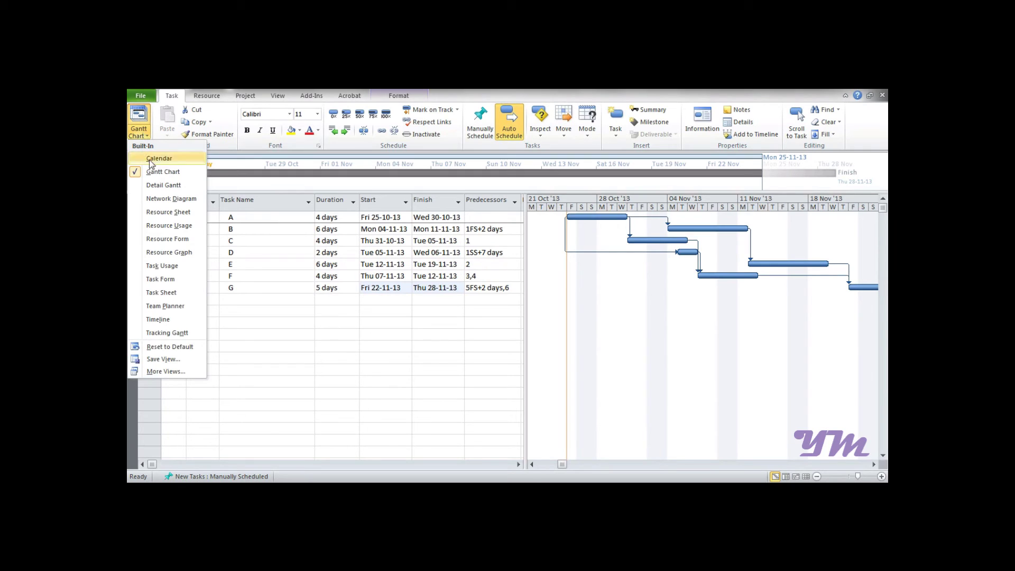
pyautogui.click(183, 189)
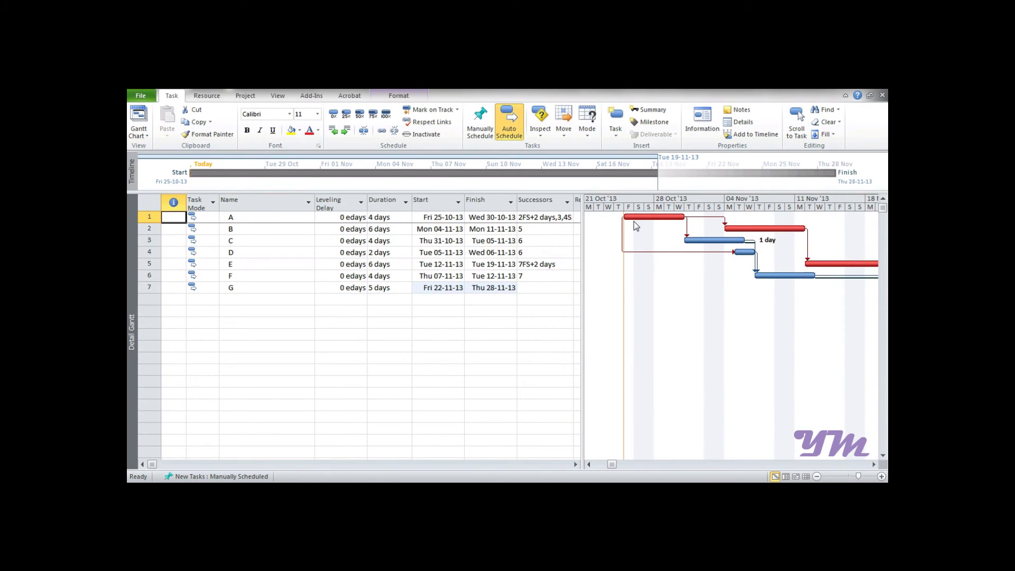
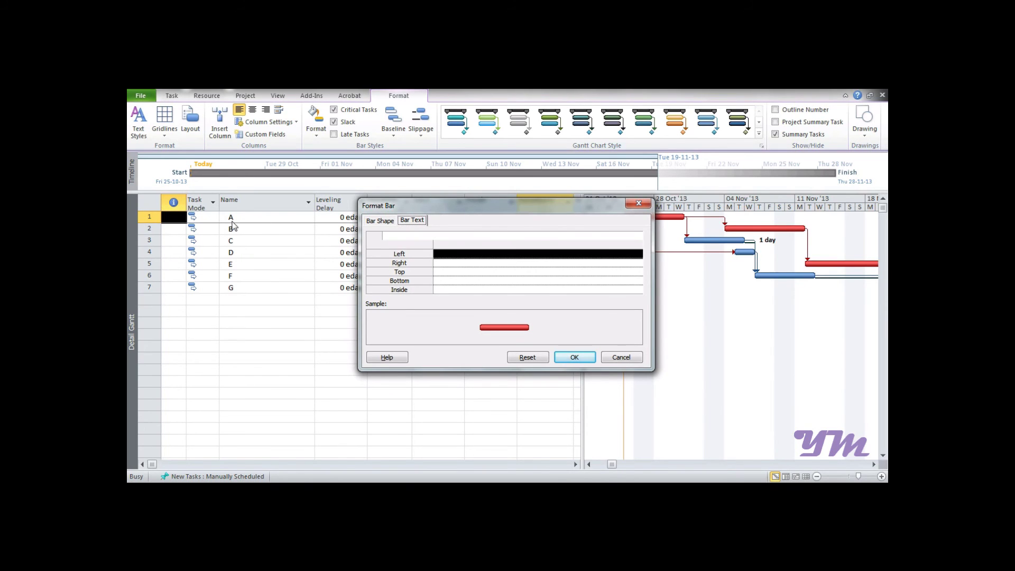
# Set the bar text above task A's bar to the Name field.
pyautogui.click(482, 272)
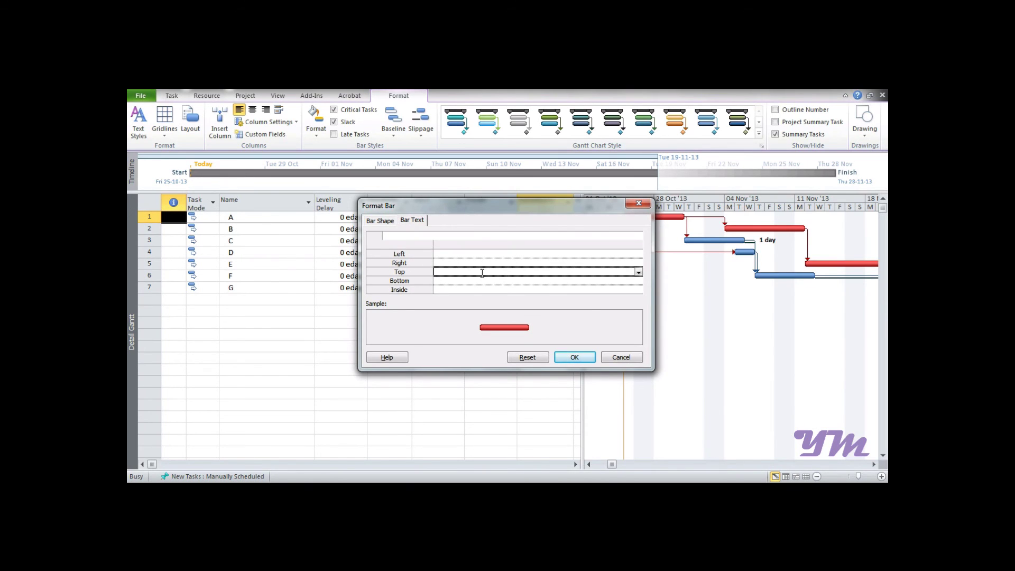
pyautogui.click(639, 273)
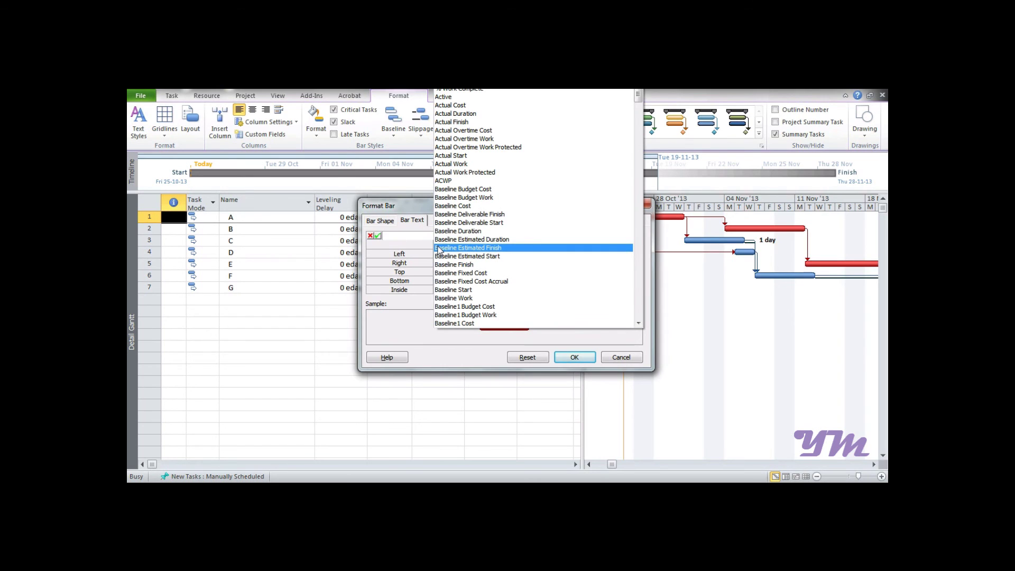
pyautogui.write('n')
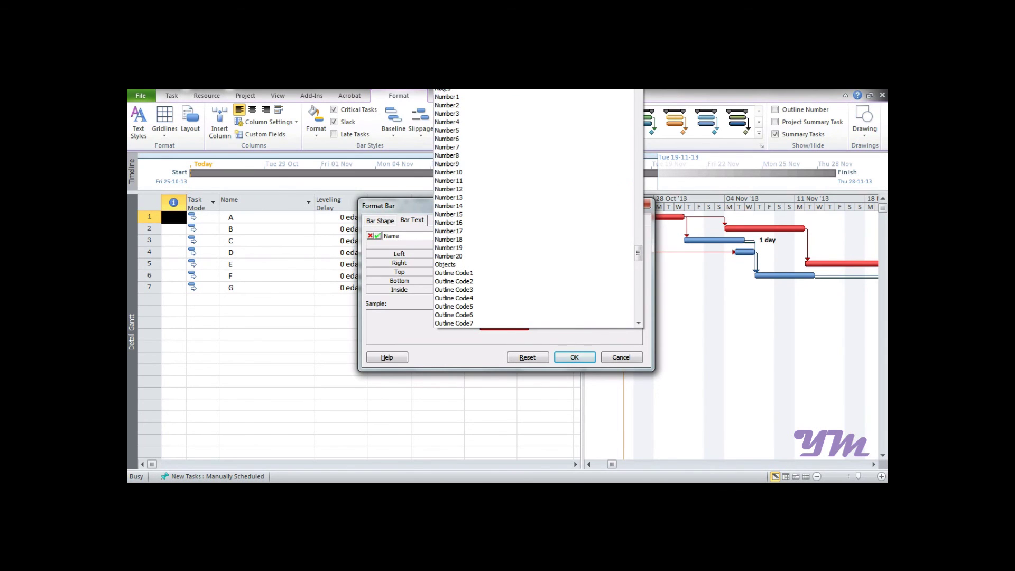
pyautogui.press('Return')
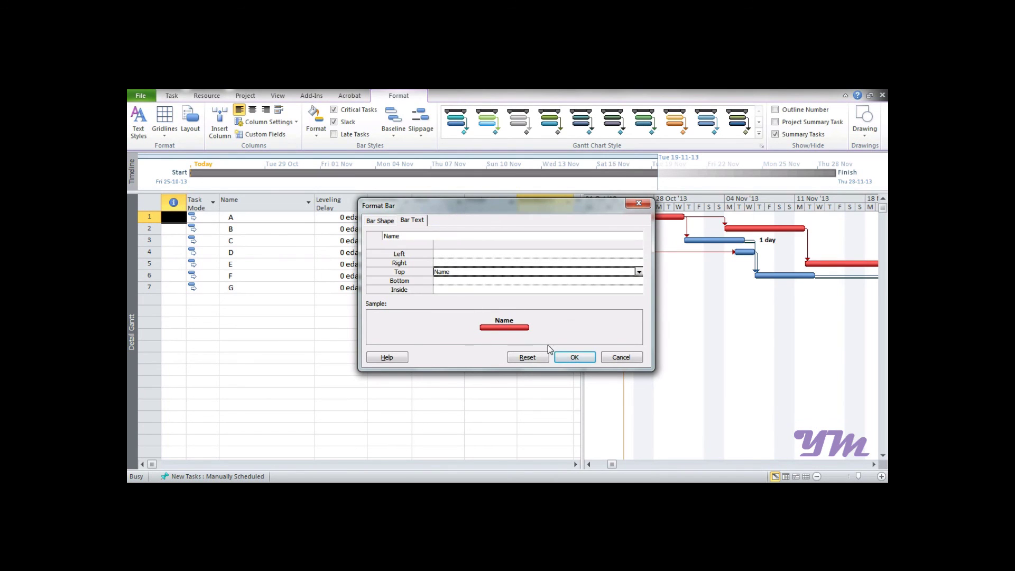
pyautogui.click(572, 358)
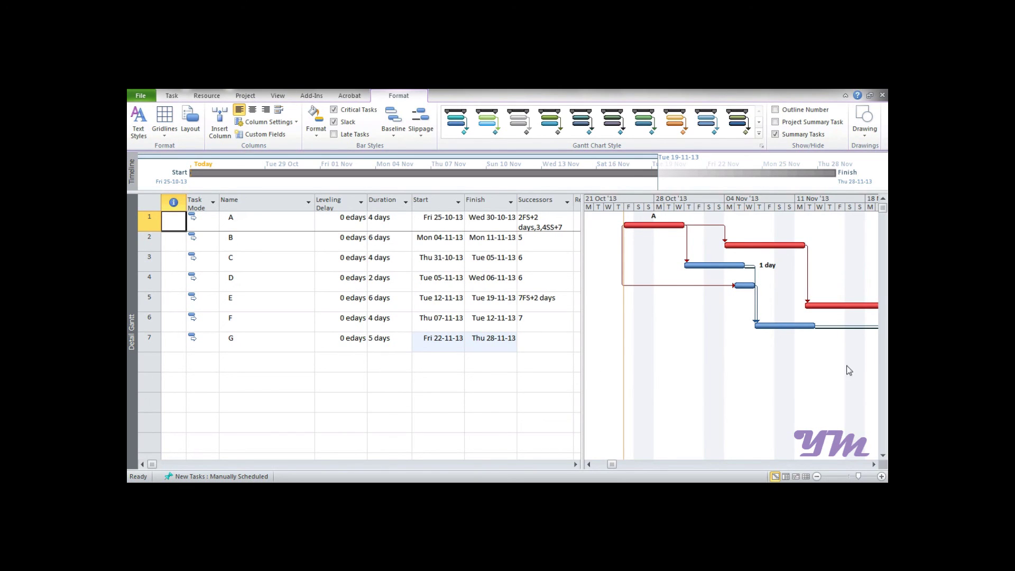
# Select all tasks and set the bar text above their bars to the Name field.
pyautogui.click(148, 204)
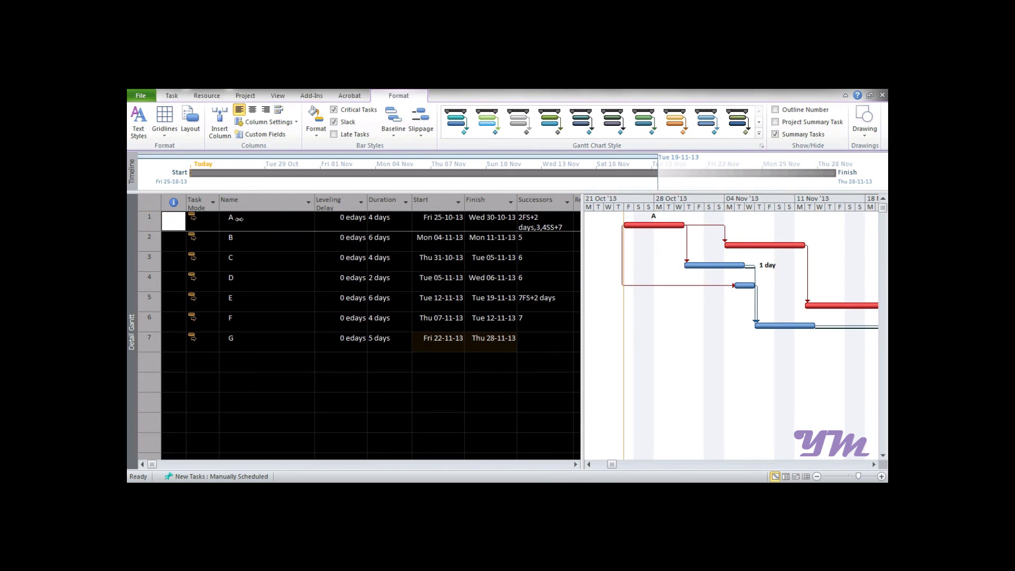
pyautogui.click(313, 142)
pyautogui.click(317, 146)
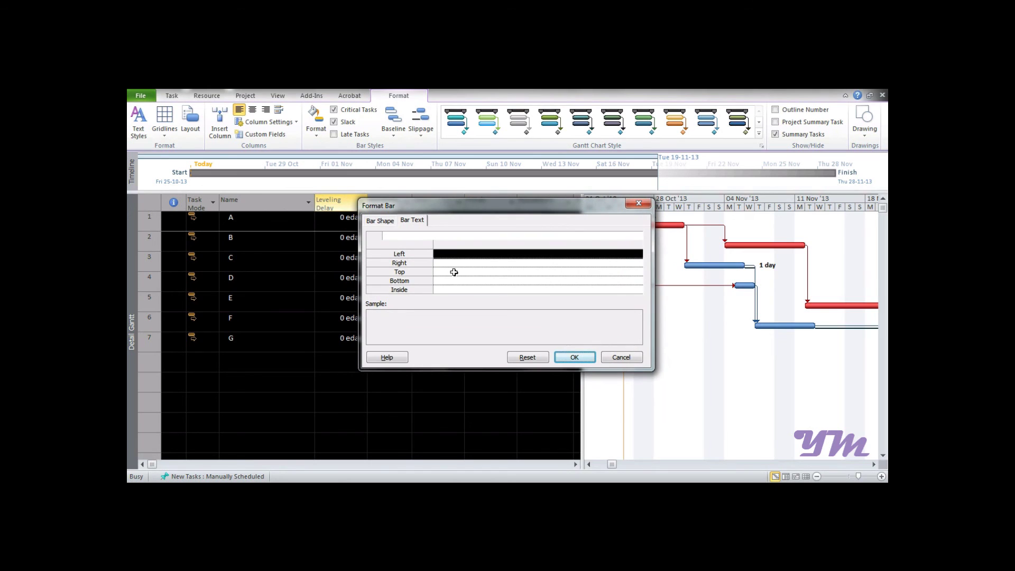
pyautogui.click(454, 272)
pyautogui.click(639, 272)
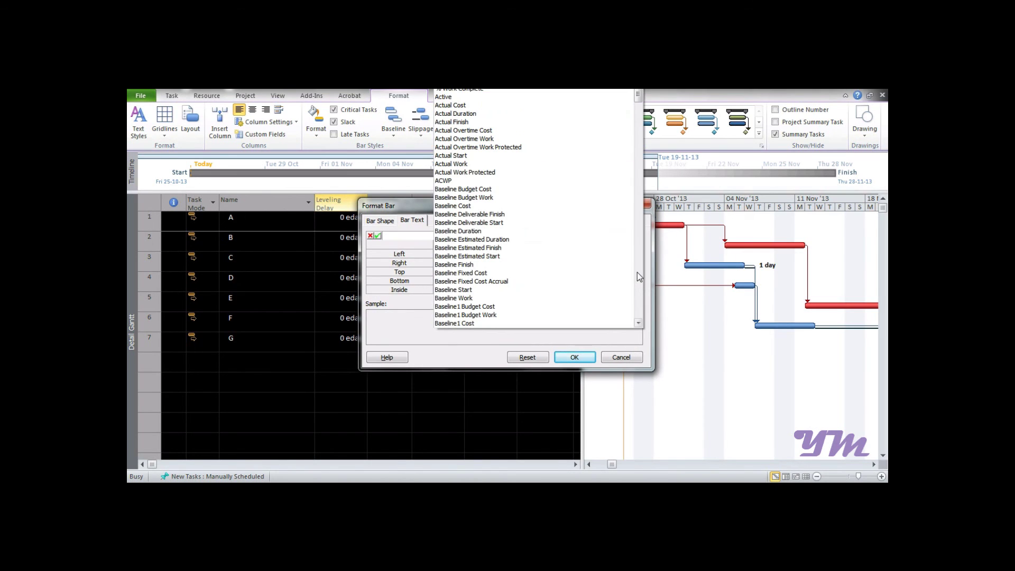
pyautogui.press('n')
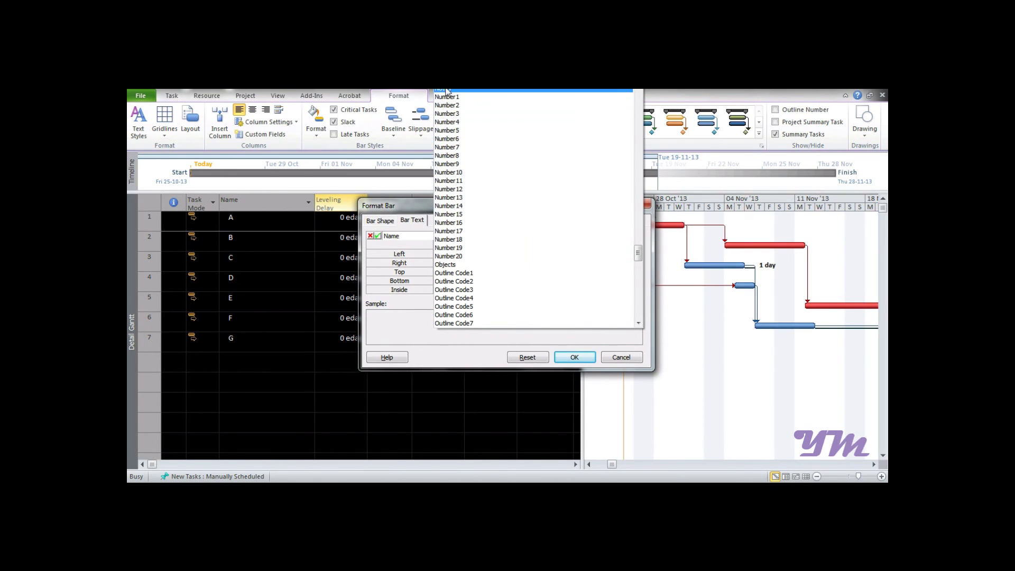
pyautogui.click(469, 98)
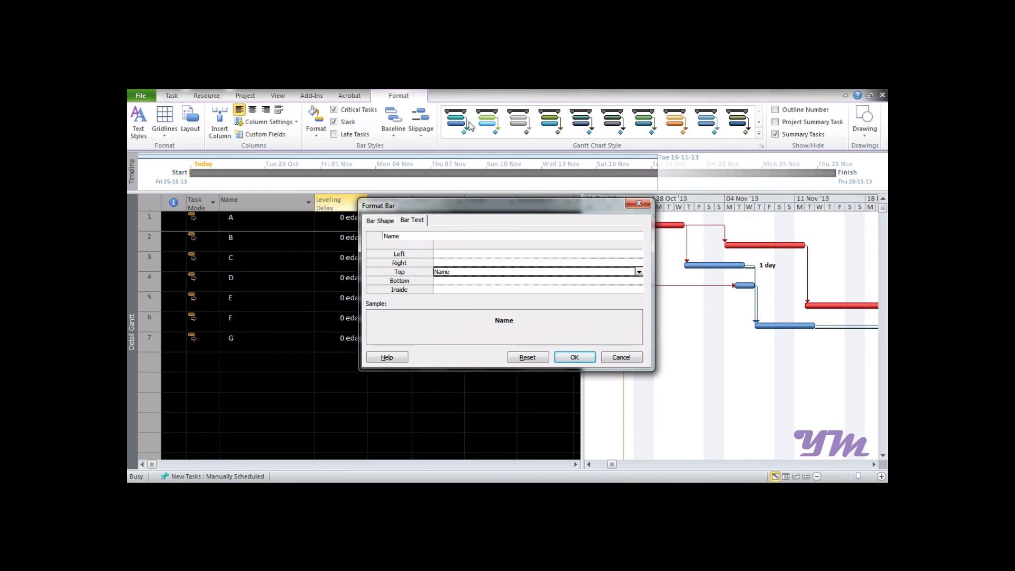
pyautogui.click(568, 360)
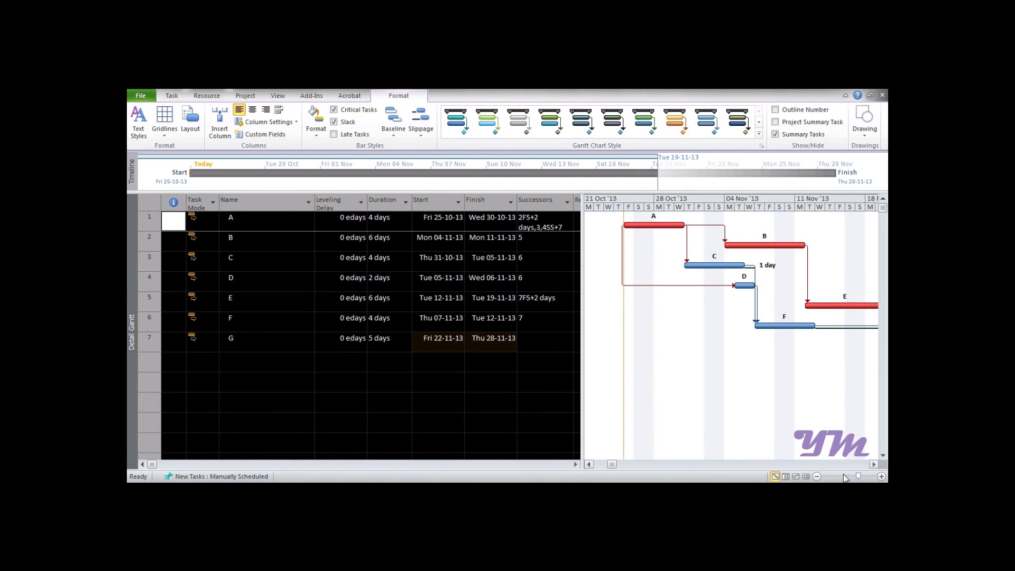
# Narrow the task table and adjust the chart's timescale to examine the labelled bars and their links.
pyautogui.moveTo(581, 331); pyautogui.dragTo(482, 329)
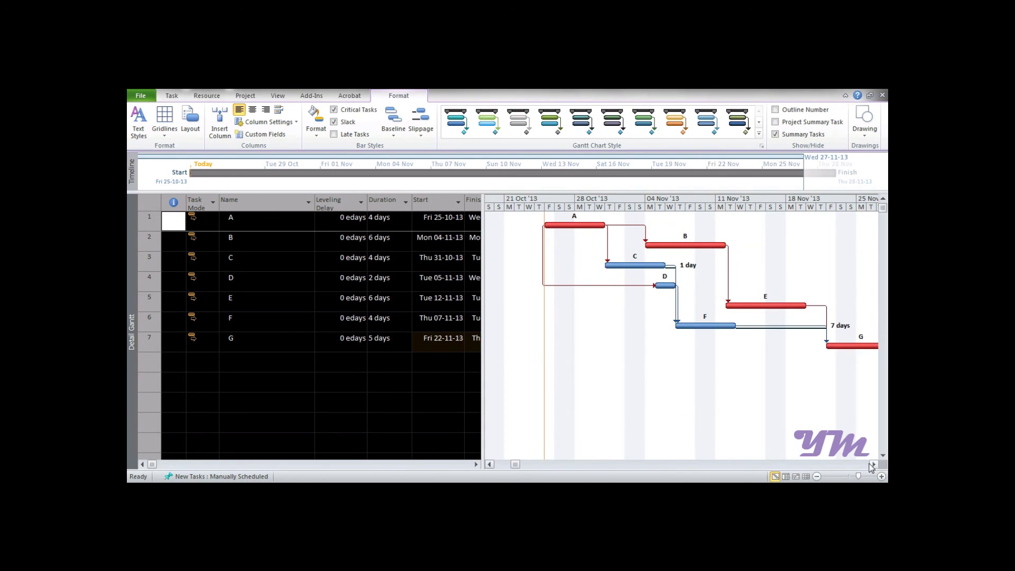
pyautogui.click(873, 464)
pyautogui.click(817, 477)
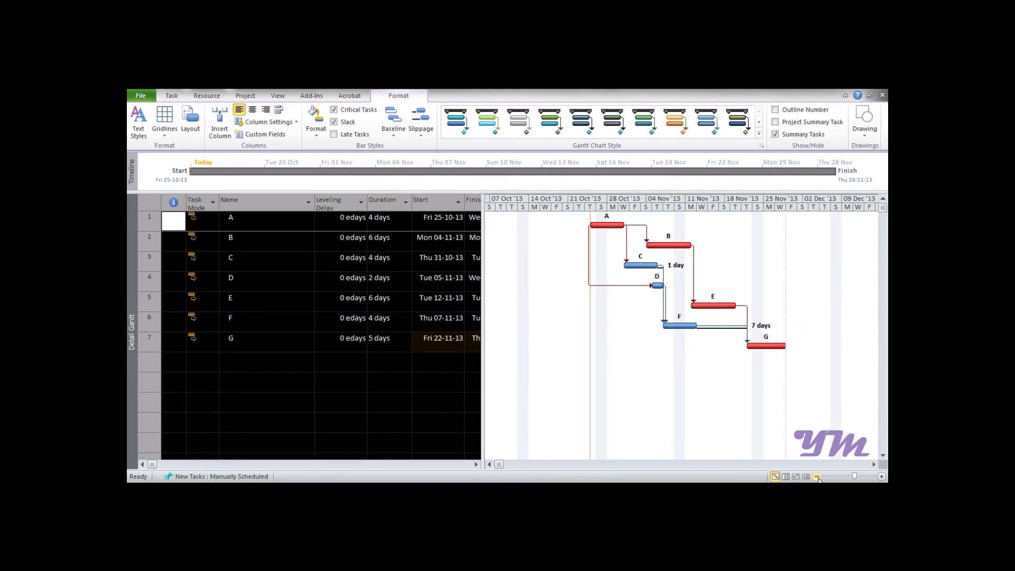
pyautogui.click(881, 477)
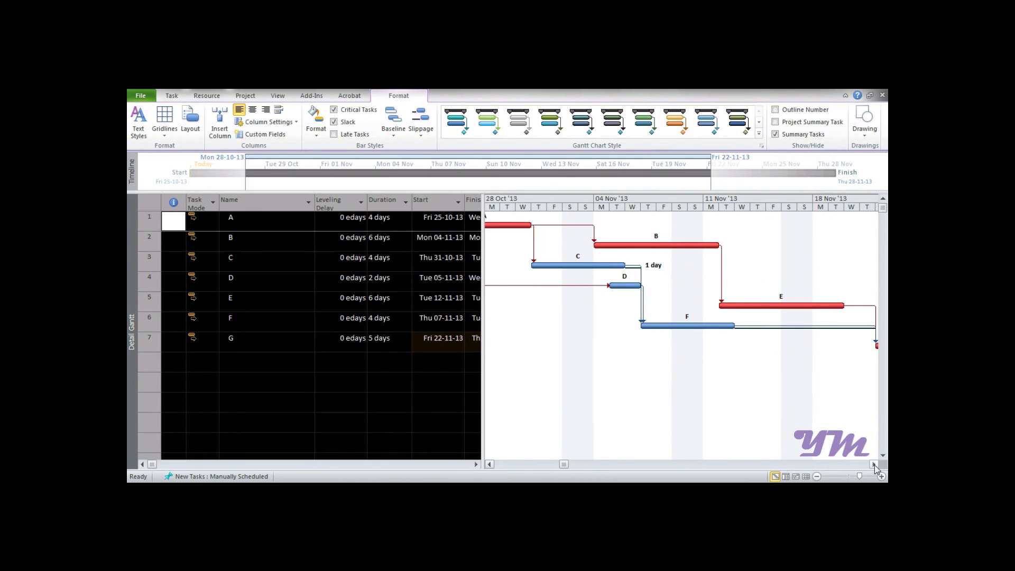
pyautogui.click(489, 465)
pyautogui.click(490, 465)
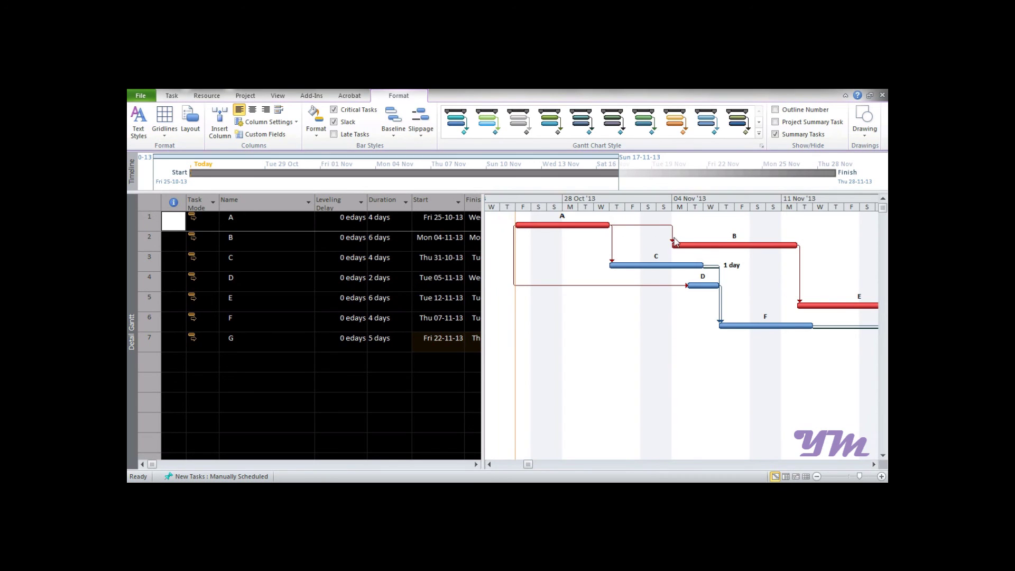